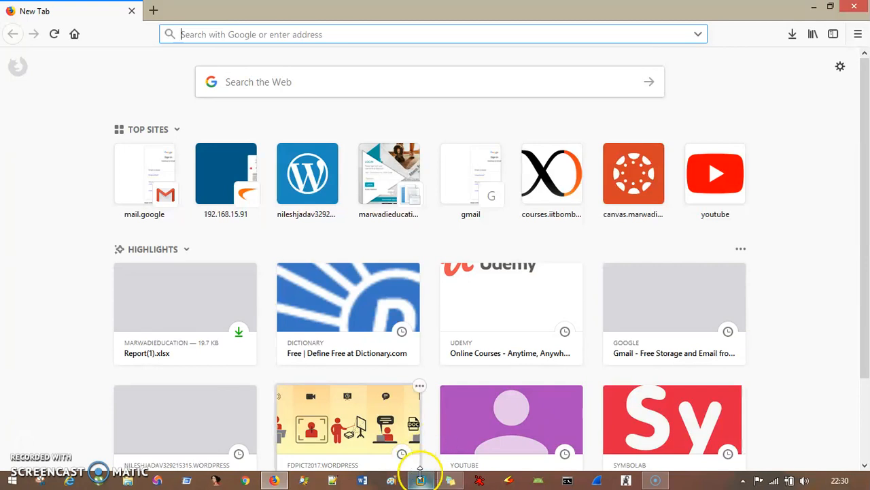
Step: Switch to the Kali Pentest virtual machine in VMware Workstation and unlock the test user's session with the account password
left_click(54, 240)
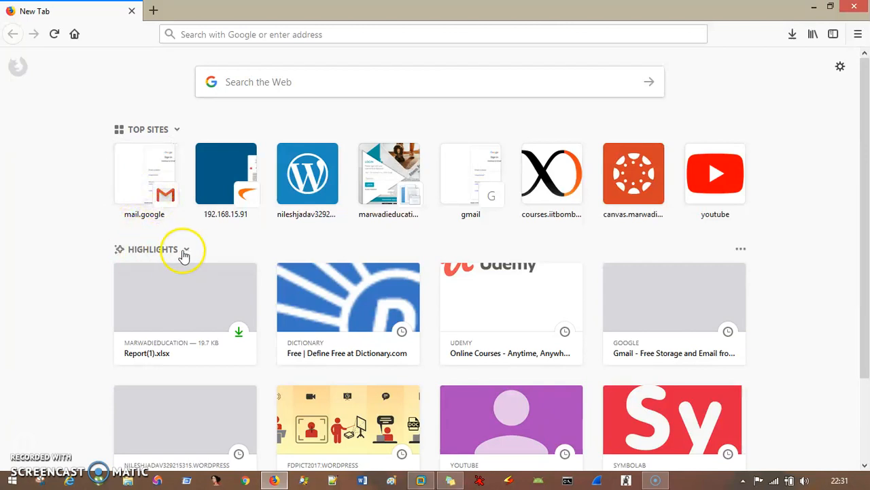
left_click(420, 478)
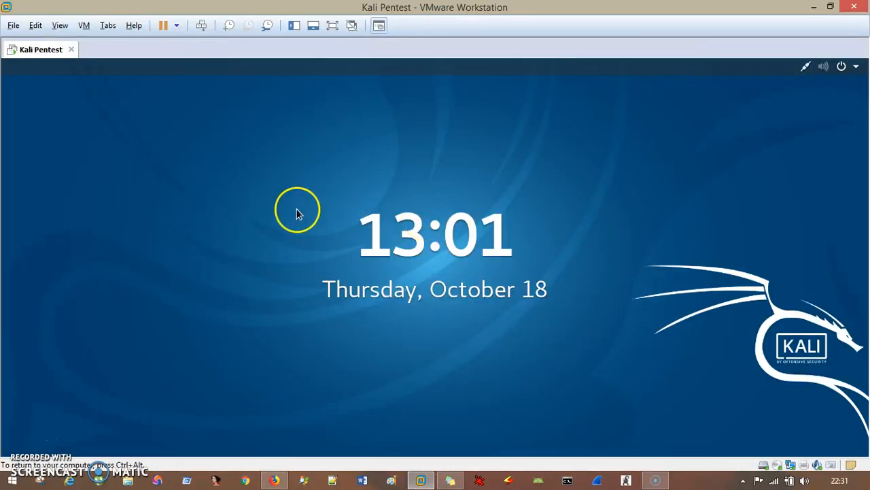
right_click(232, 263)
key("Return")
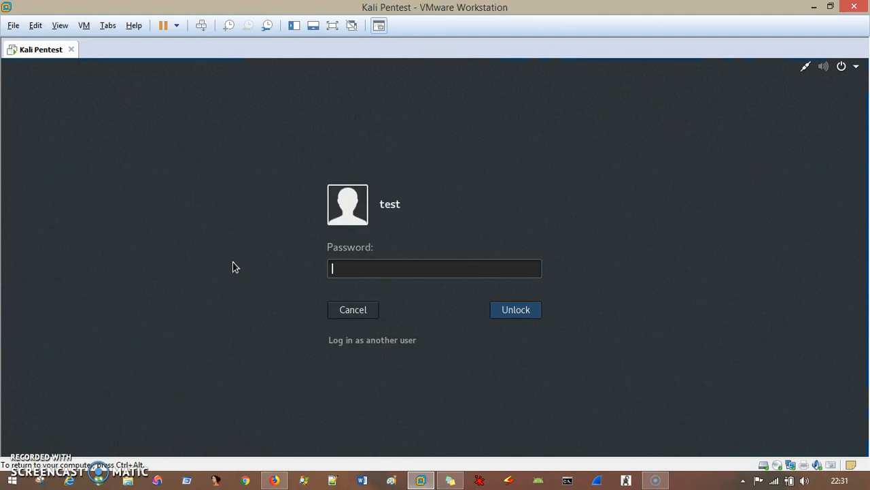
type("••••••••")
key("Return")
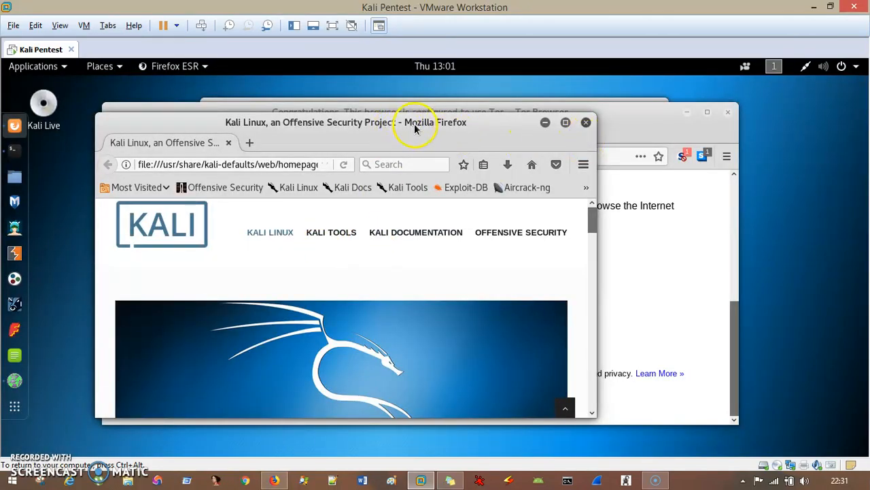
Step: Check in the system menu which user account is logged in
left_click(838, 66)
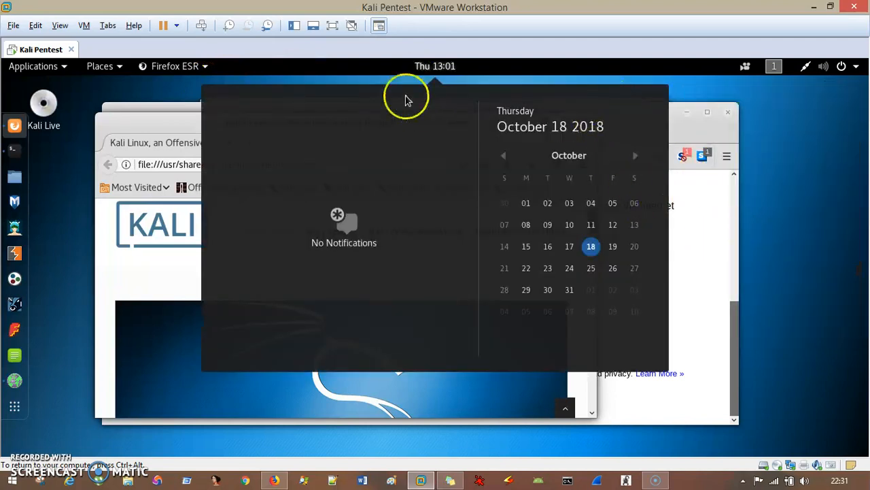
left_click(726, 160)
left_click(850, 66)
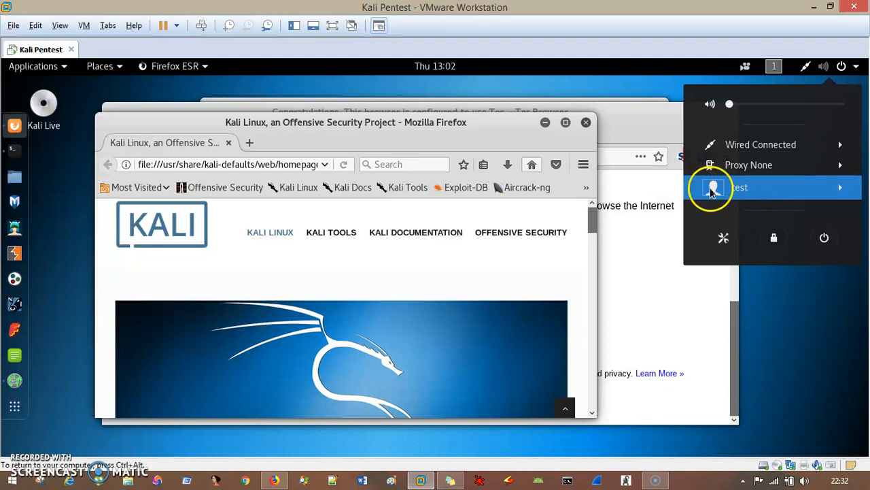
left_click(20, 155)
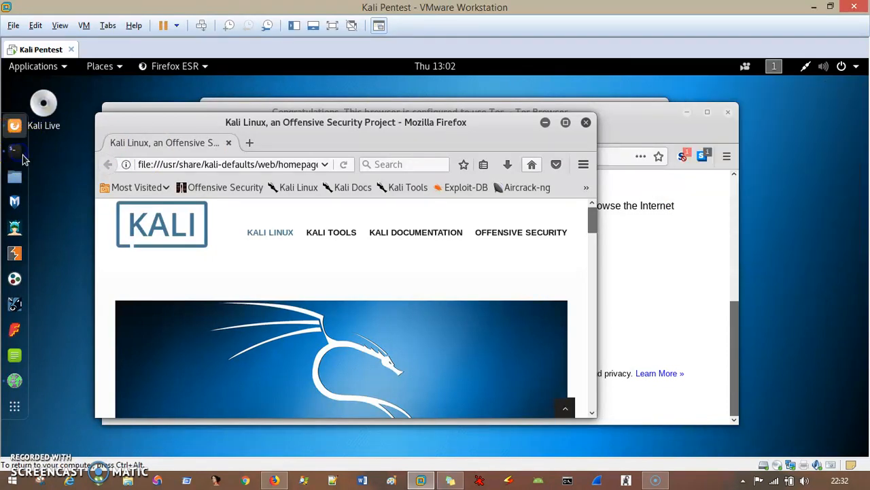
Step: Open a new terminal window for the test user
left_click(20, 158)
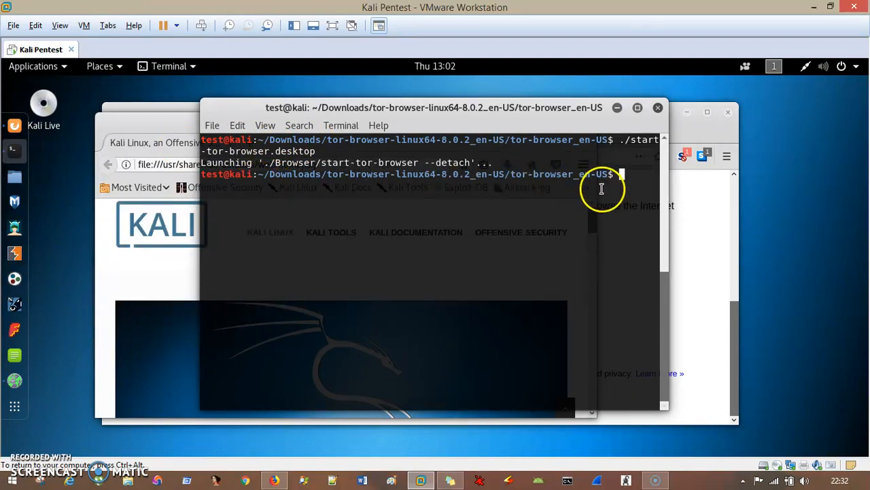
right_click(16, 151)
left_click(68, 125)
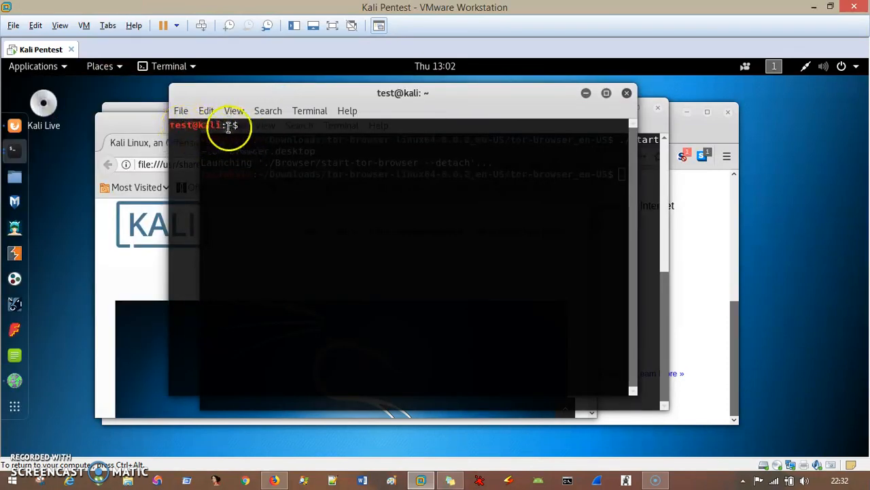
left_click_drag(237, 127, 235, 127)
left_click(237, 125)
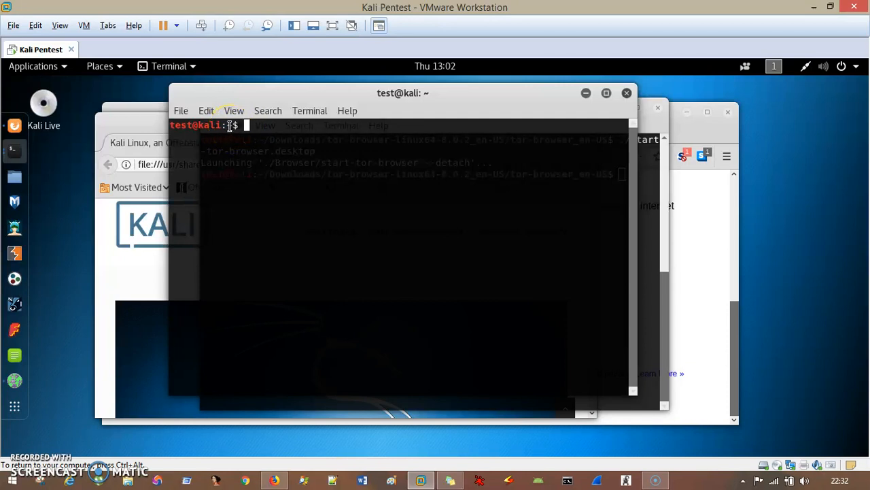
Step: Try to switch to the root account with su, submitting the root password
type("su")
key("Return")
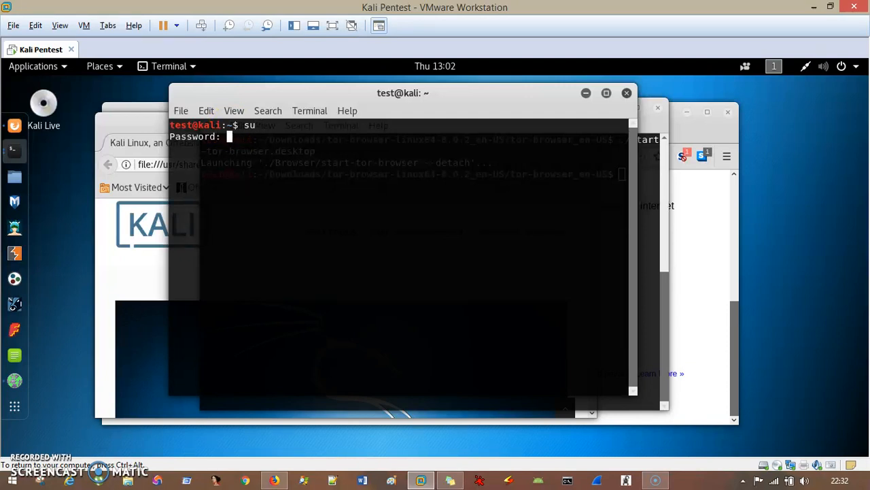
key("Return")
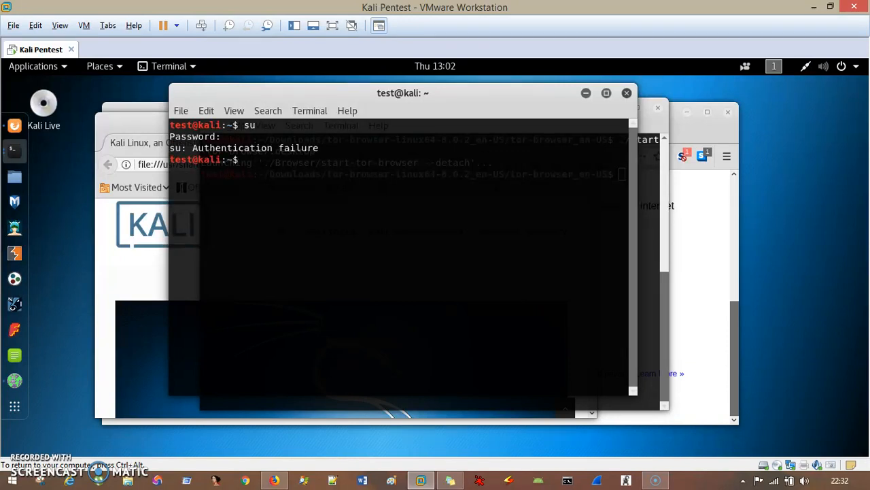
Step: Run su again in the terminal and enter the root password to get a root shell
type("sudo")
key("BackSpace")
key("BackSpace")
key("BackSpace")
type("u")
key("Return")
key("Return")
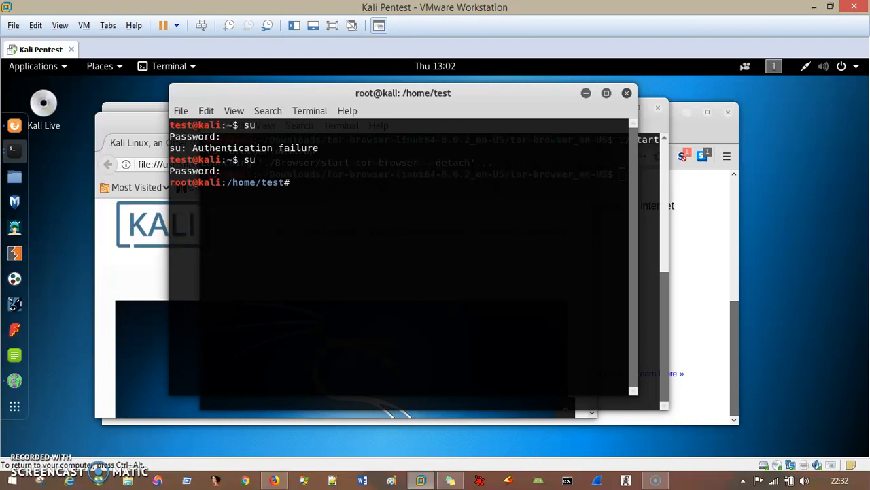
Step: Compare the prompt symbols of the regular user and the root user in the terminal
left_click_drag(286, 182, 293, 195)
left_click(241, 149)
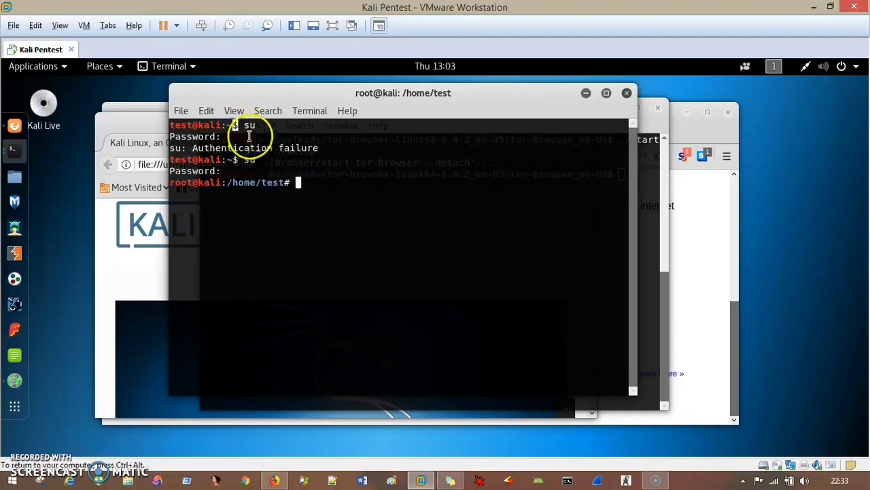
left_click(265, 164)
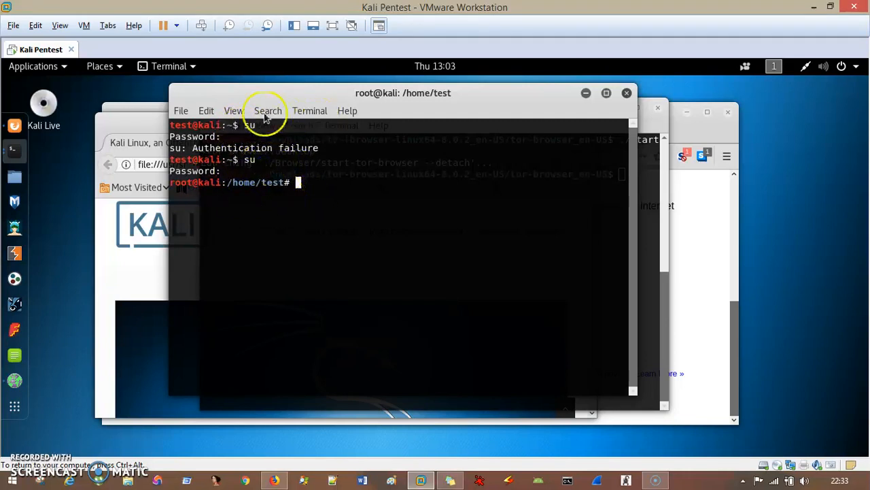
left_click_drag(472, 97, 495, 109)
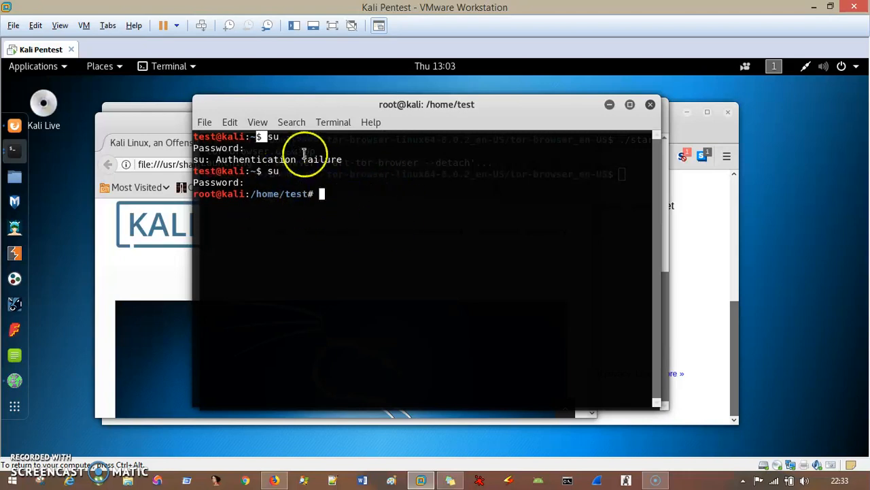
left_click_drag(263, 140, 256, 138)
left_click(327, 199)
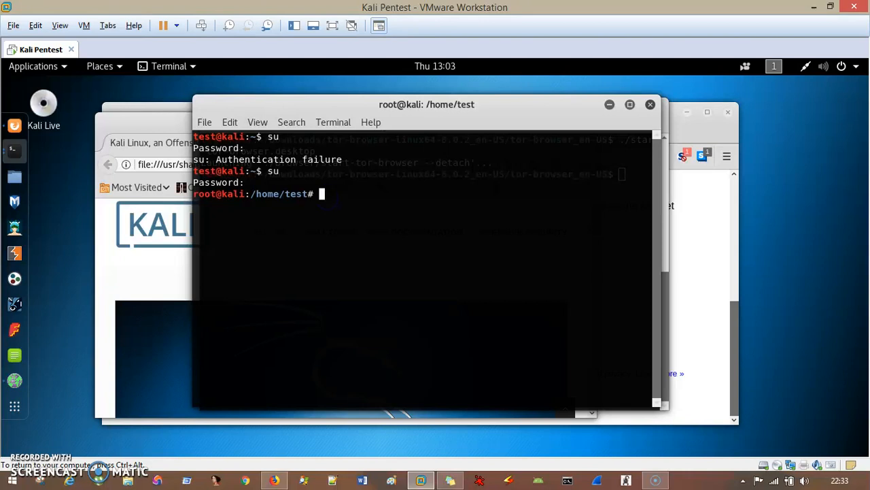
Step: Leave the root shell with exit and close that terminal window
type("exit")
key("Return")
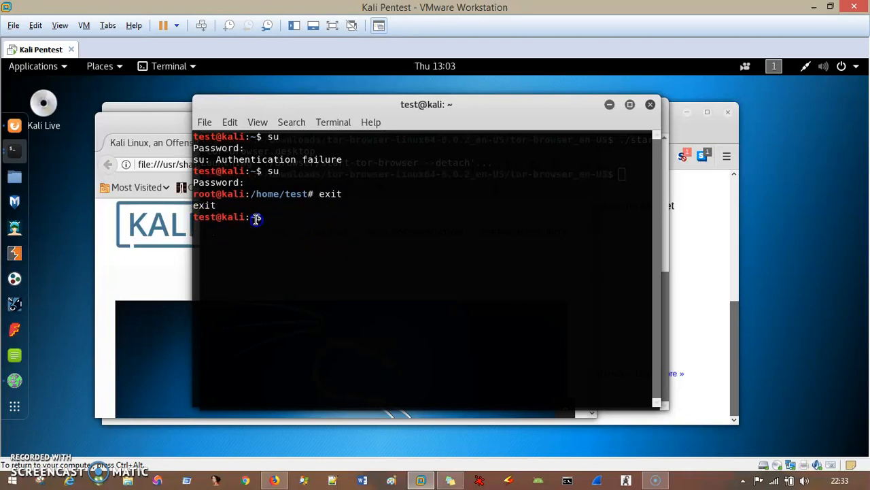
left_click(650, 104)
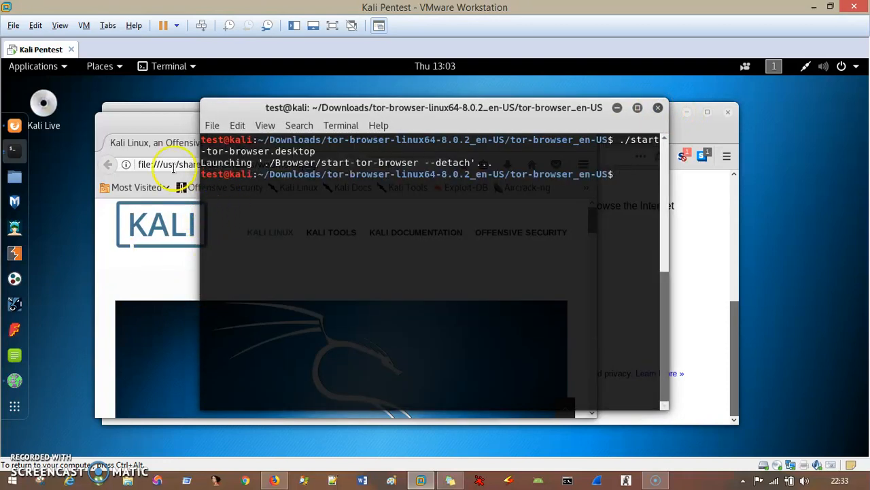
Step: Bring Tor Browser to the front and search for "tor download" in a new tab
left_click_drag(287, 121, 265, 167)
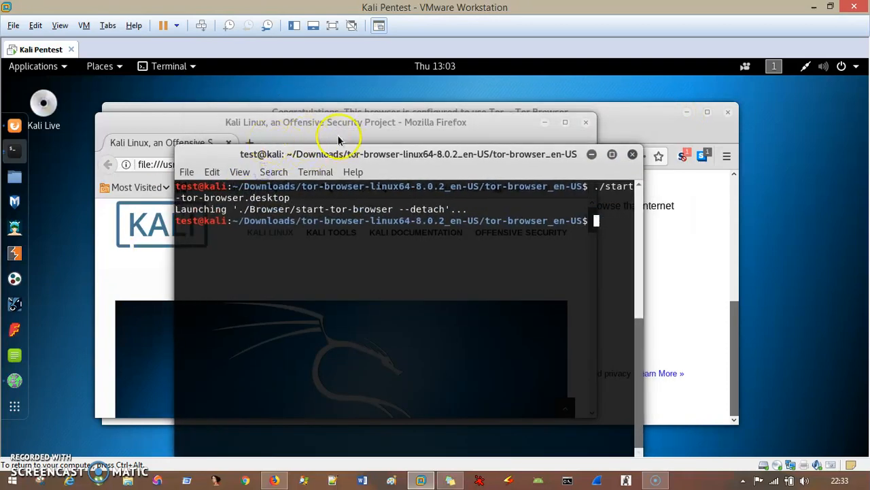
left_click_drag(346, 126, 304, 157)
left_click(513, 116)
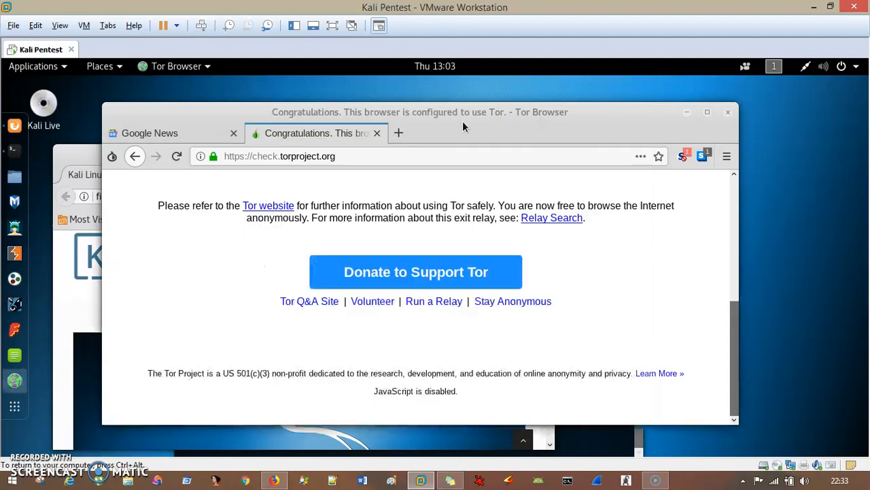
left_click(396, 137)
type("t")
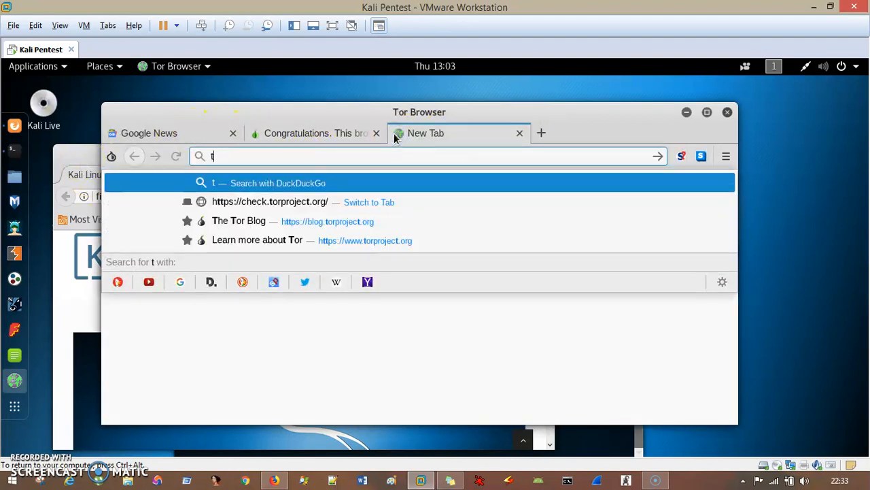
type("or download")
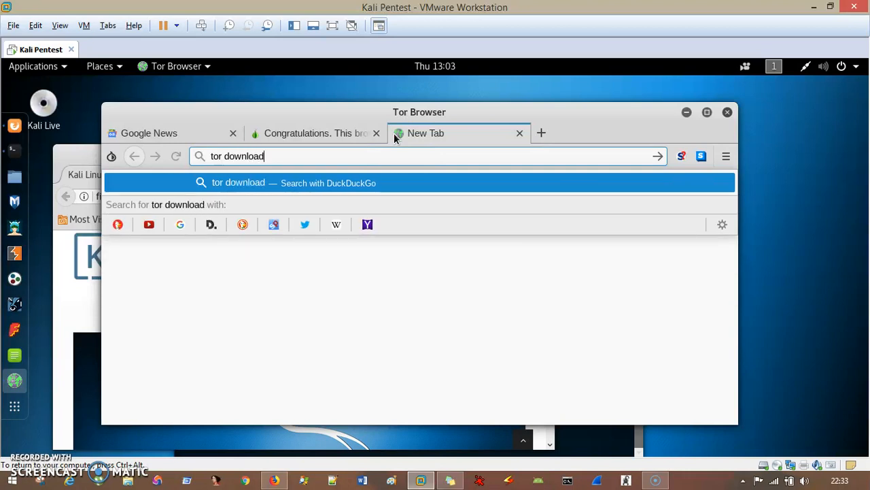
key("Return")
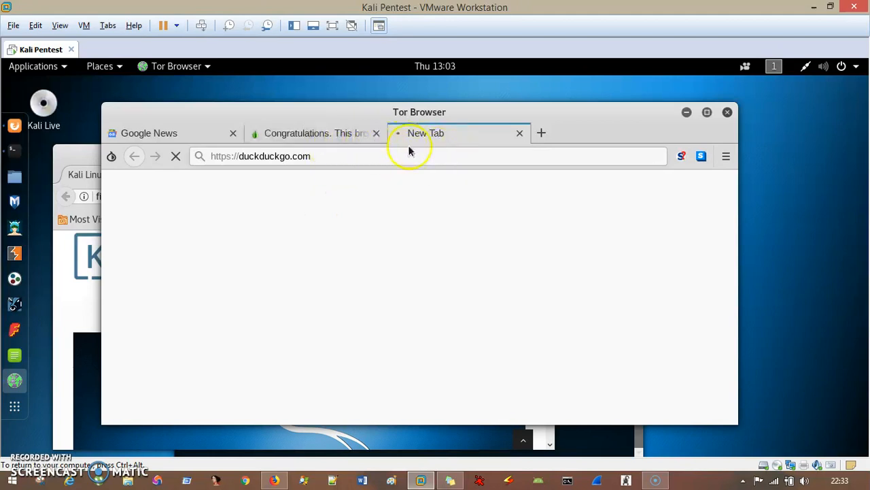
left_click_drag(417, 112, 402, 102)
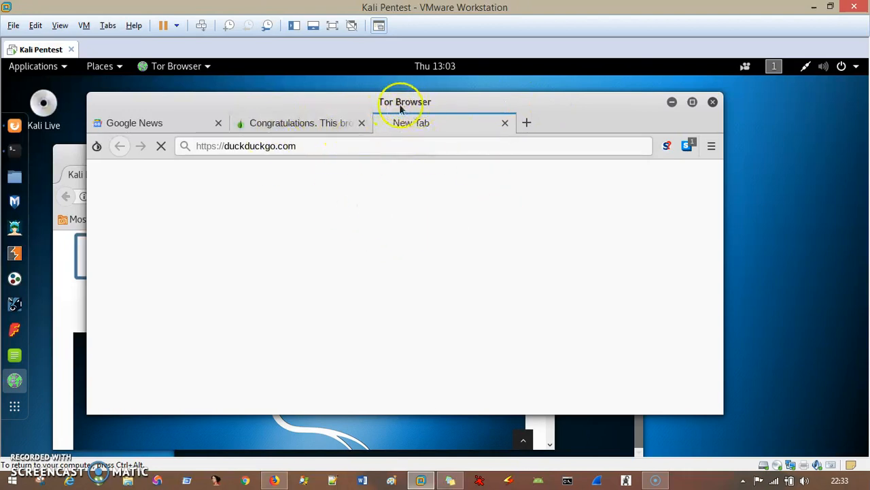
left_click_drag(379, 102, 431, 107)
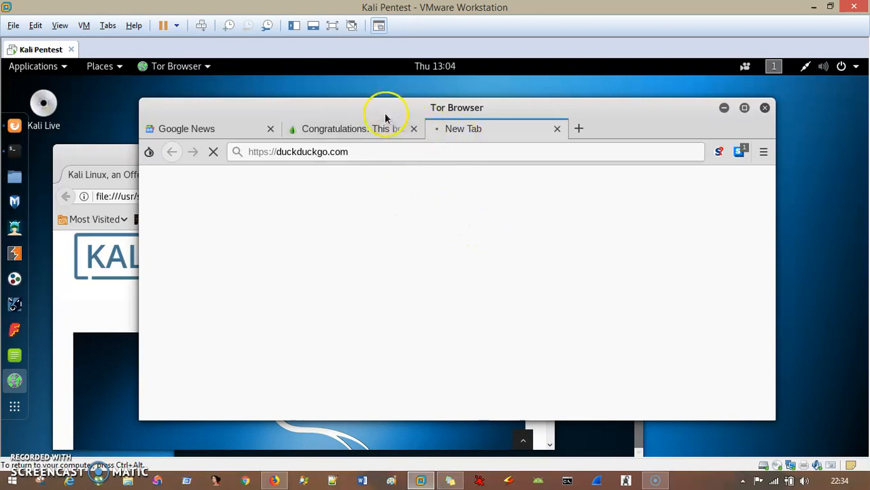
left_click_drag(378, 113, 457, 115)
left_click(183, 164)
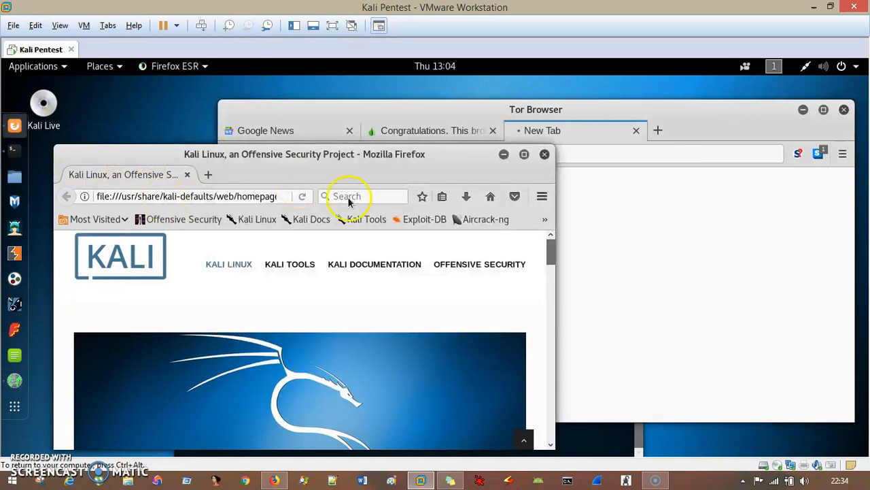
left_click_drag(259, 172, 284, 130)
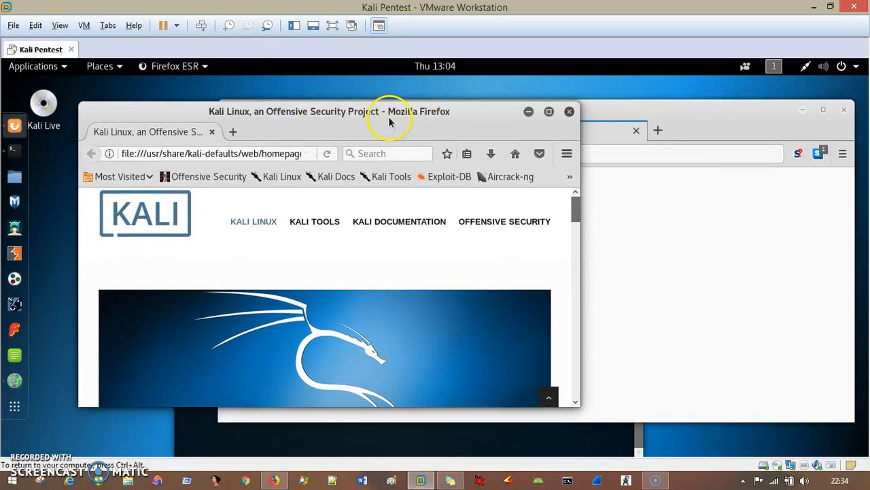
left_click_drag(382, 113, 332, 153)
left_click(523, 112)
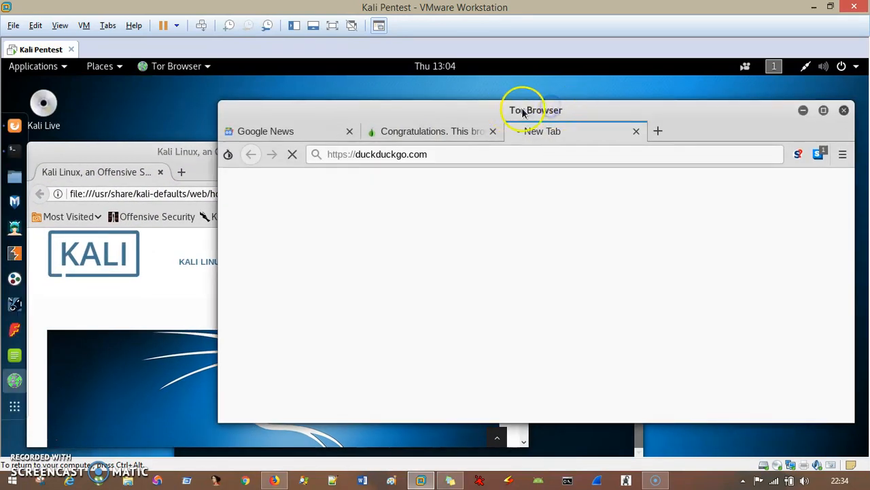
left_click_drag(520, 112, 576, 114)
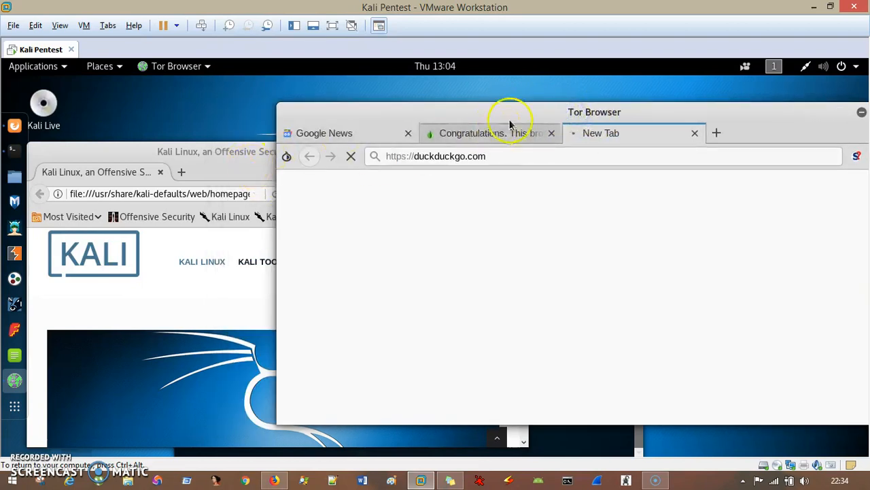
left_click_drag(510, 113, 590, 114)
Step: Bring the Firefox window to the front and search Google for "tor browser"
left_click(219, 178)
left_click_drag(310, 152, 396, 110)
left_click_drag(467, 111, 582, 105)
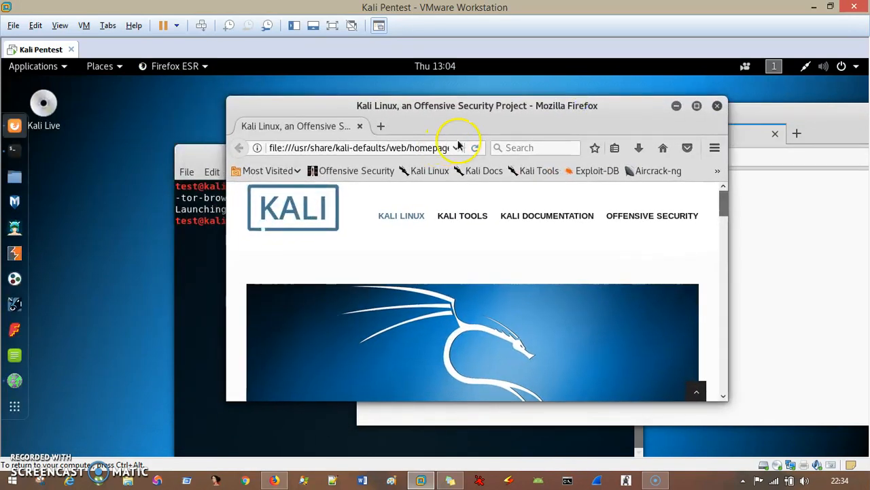
left_click(418, 150)
type("ti")
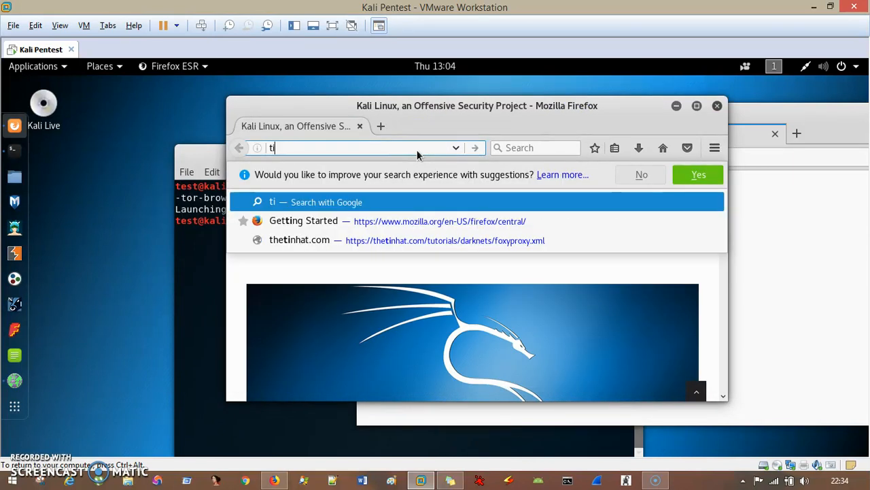
key("BackSpace")
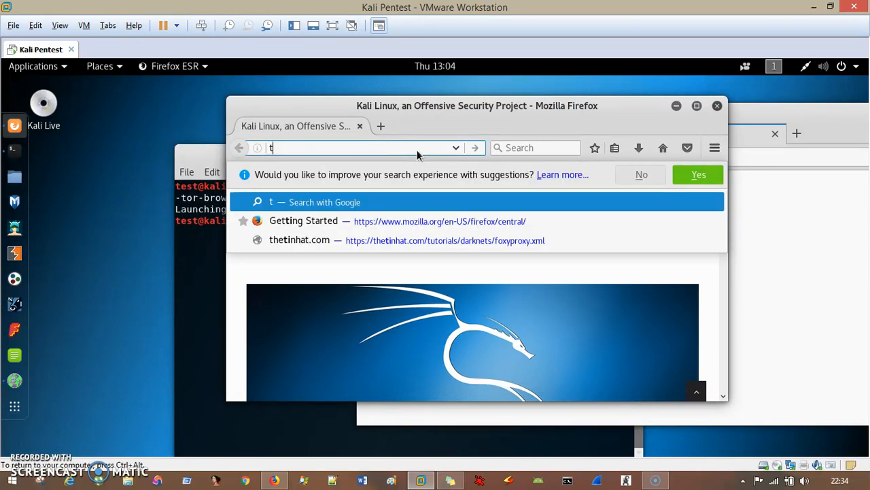
type("or browser")
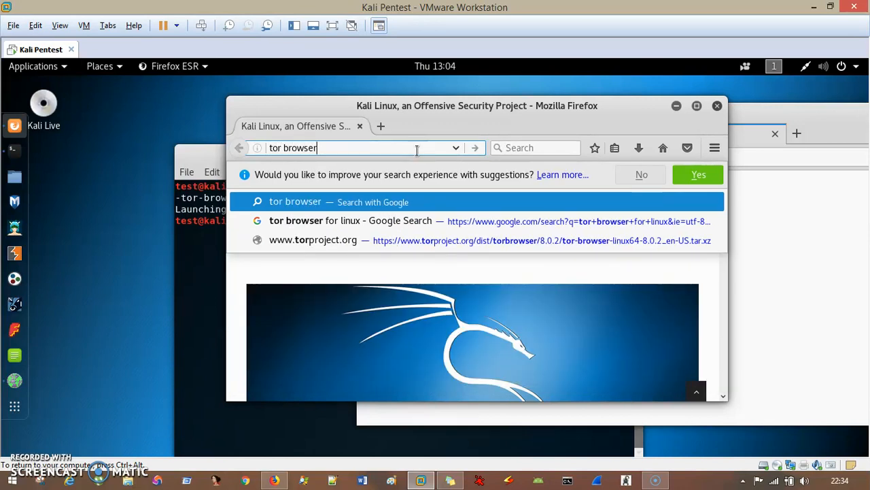
key("Return")
left_click_drag(429, 116, 307, 99)
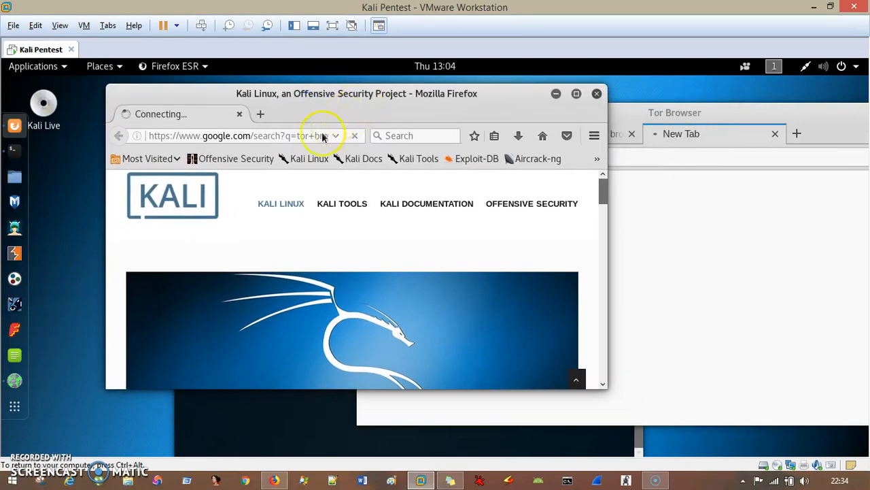
Step: Reposition the Firefox window and reload the Google search for "tor browser"
left_click_drag(441, 95, 441, 104)
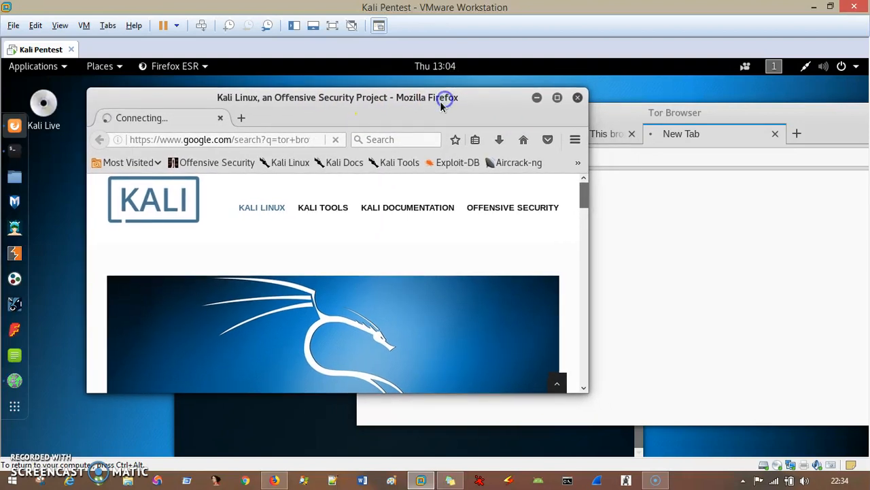
left_click(774, 481)
left_click(402, 109)
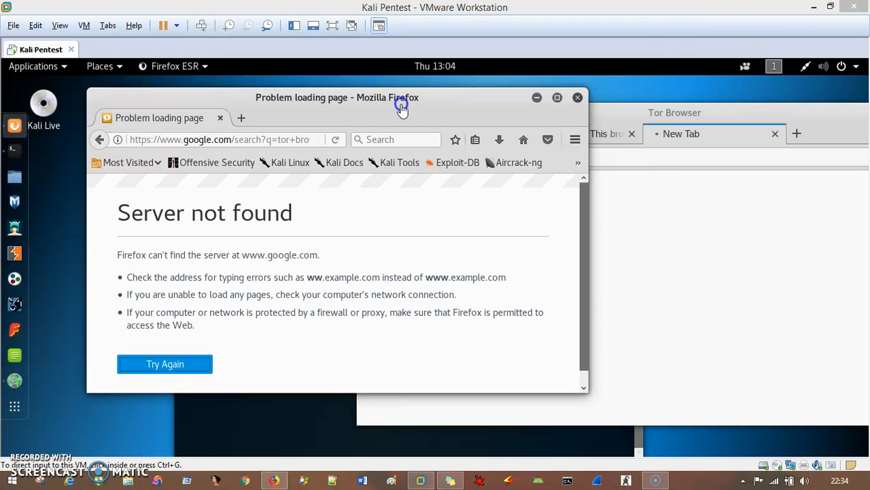
left_click(305, 140)
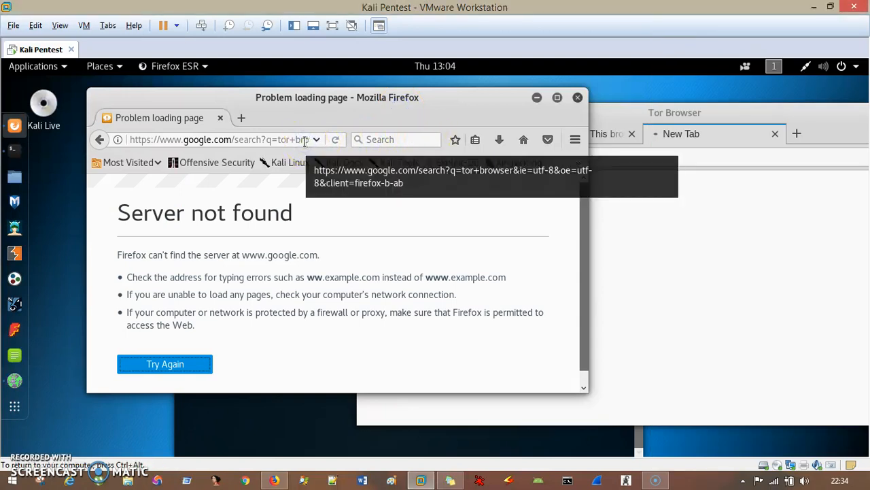
key("Return")
Step: Maximize the Firefox window and open the torproject.org "Tor Browser" search result in a new tab
left_click(686, 161)
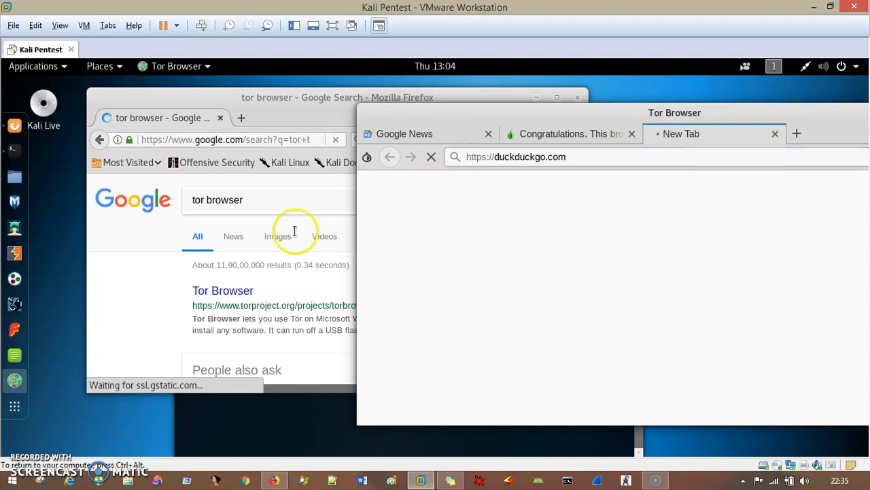
left_click(155, 252)
double_click(318, 103)
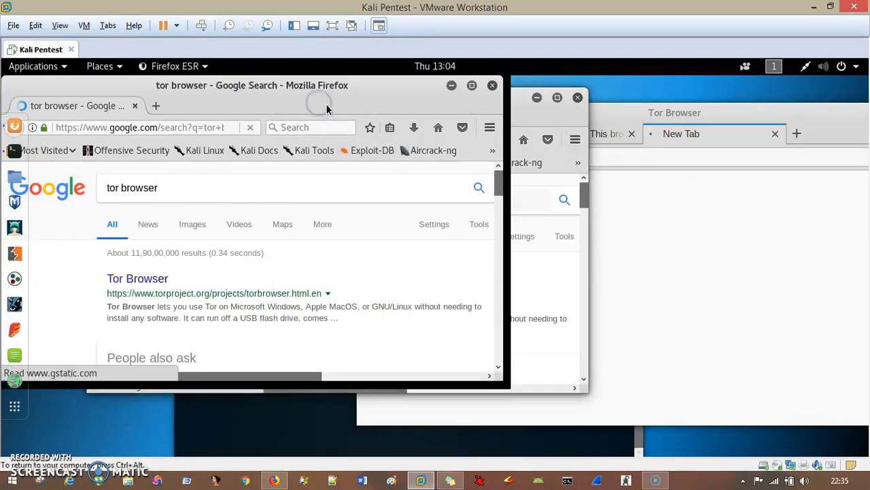
left_click_drag(96, 294, 202, 294)
left_click(74, 294)
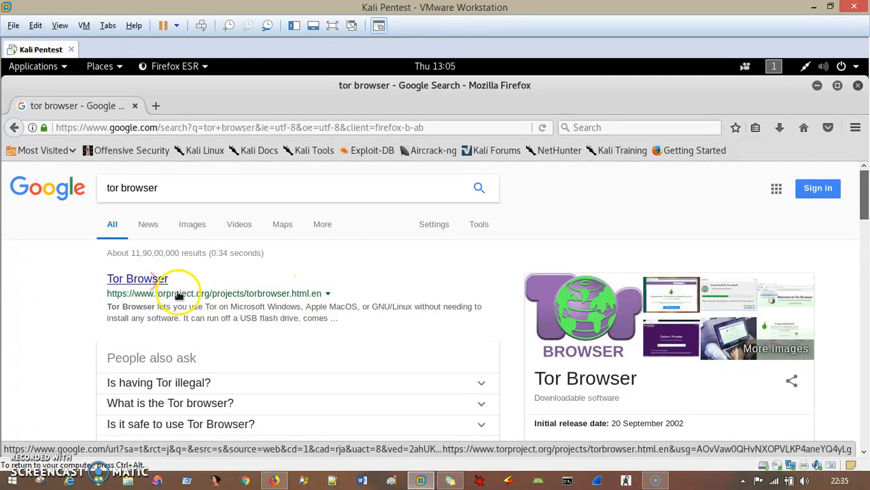
right_click(158, 281)
left_click(210, 291)
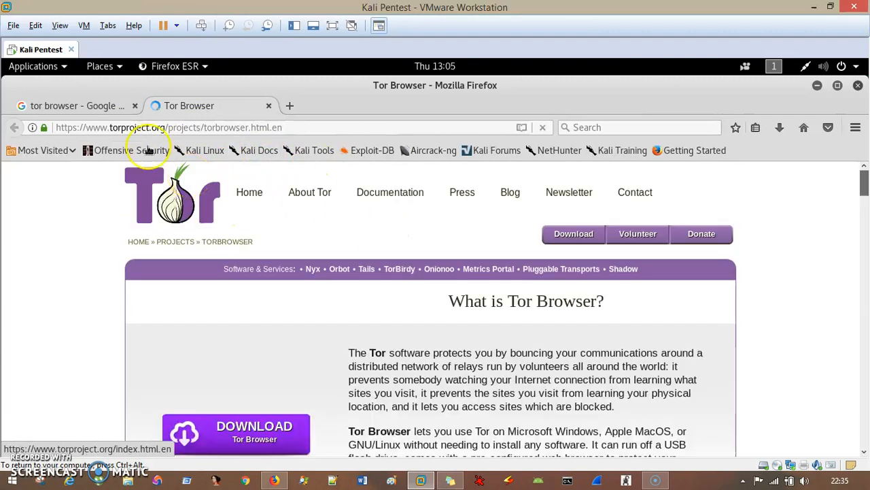
Step: Examine the Tor Browser page's description, download button and stable downloads table for GNU/Linux support
scroll(408, 310, "down", 7)
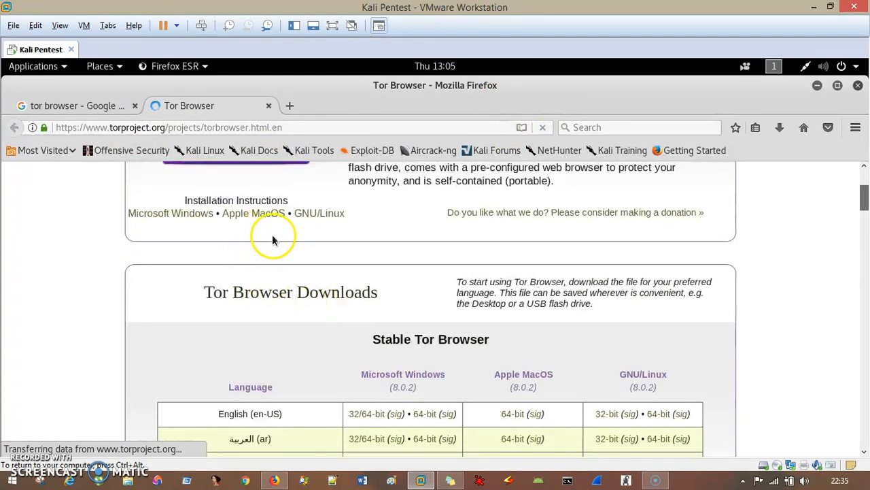
scroll(292, 272, "up", 3)
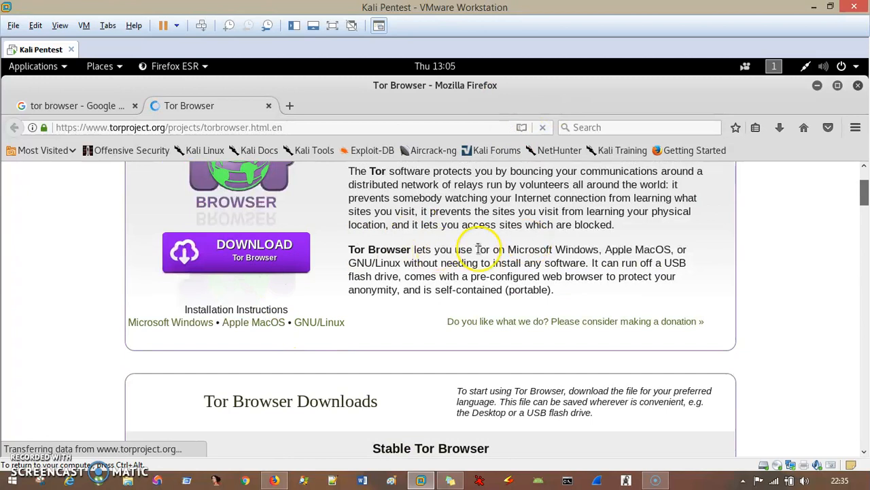
left_click_drag(348, 264, 389, 265)
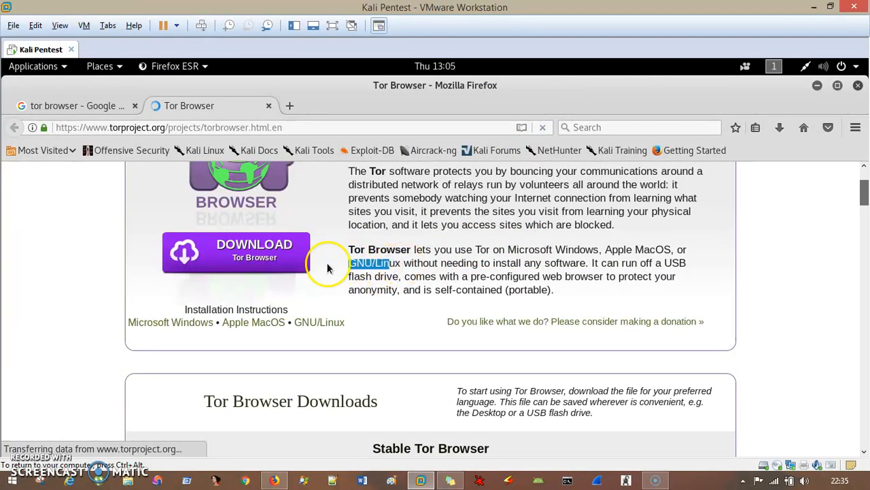
left_click(276, 259)
scroll(367, 238, "up", 3)
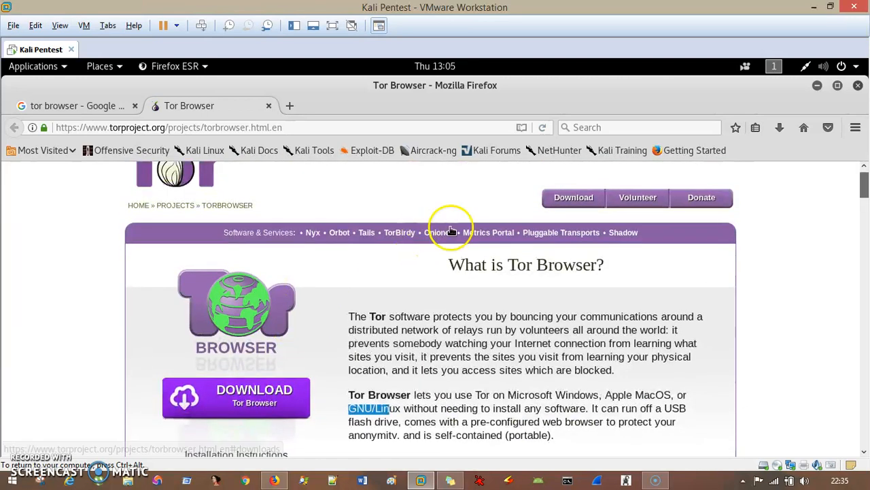
scroll(246, 299, "down", 1)
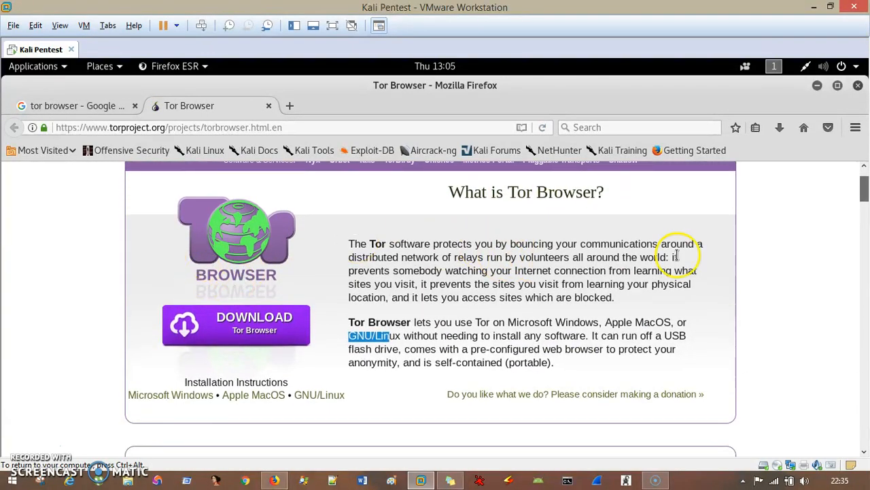
scroll(680, 249, "up", 2)
Step: Close Firefox with both its tabs, close the running Tor Browser and return to the terminal
left_click(860, 89)
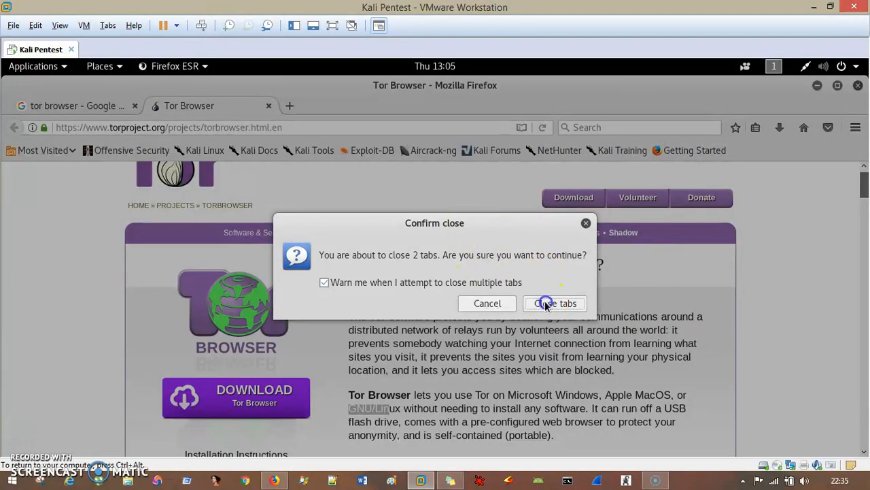
left_click(547, 304)
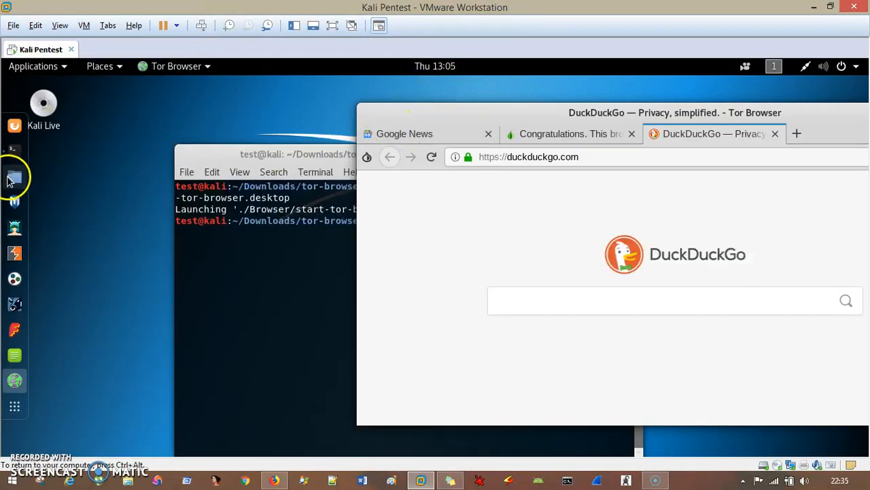
left_click(258, 263)
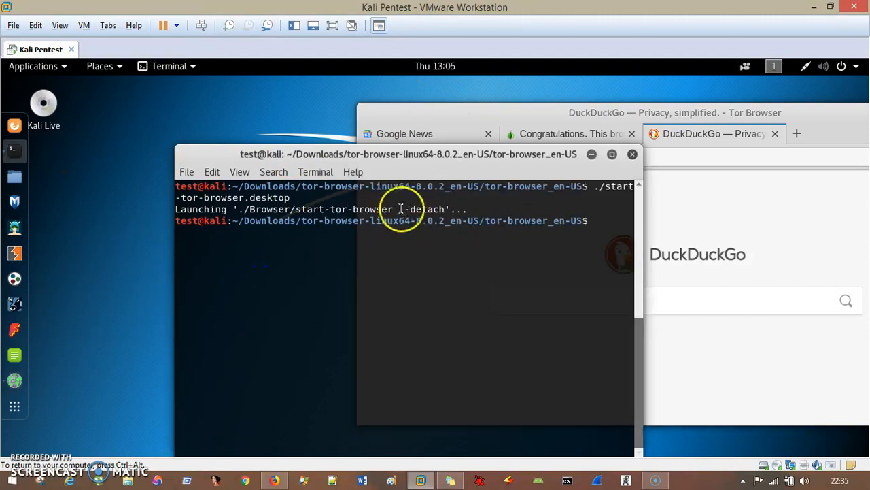
triple_click(258, 186)
left_click(588, 223)
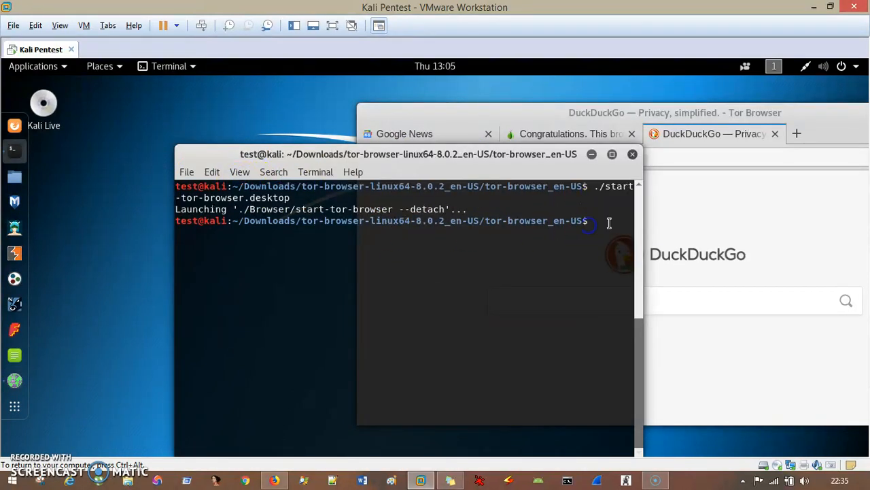
left_click_drag(685, 112, 372, 117)
left_click(672, 119)
left_click(463, 306)
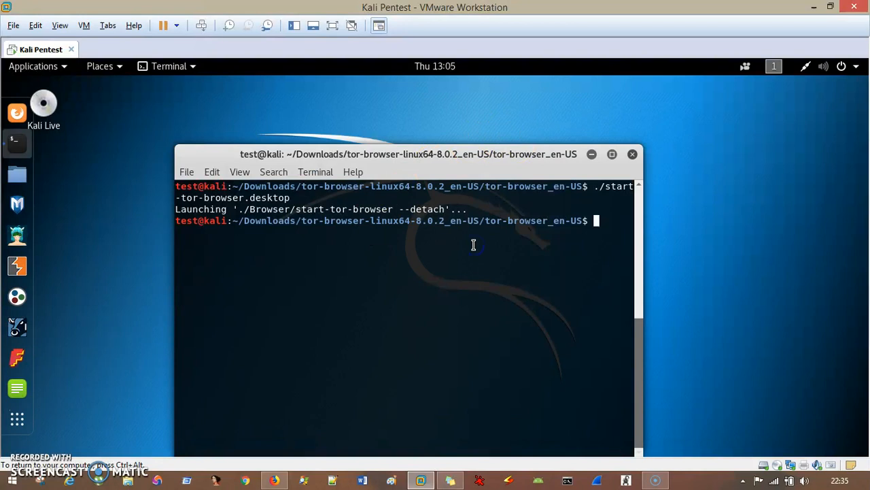
Step: Go to the home directory in the terminal and change into the Downloads folder
type("cd")
key("Return")
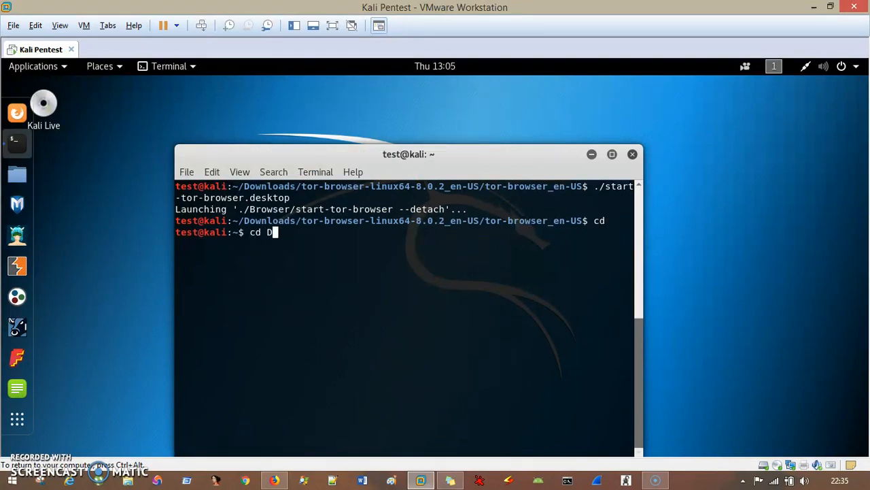
type("cd Downloads")
key("Return")
key("Return")
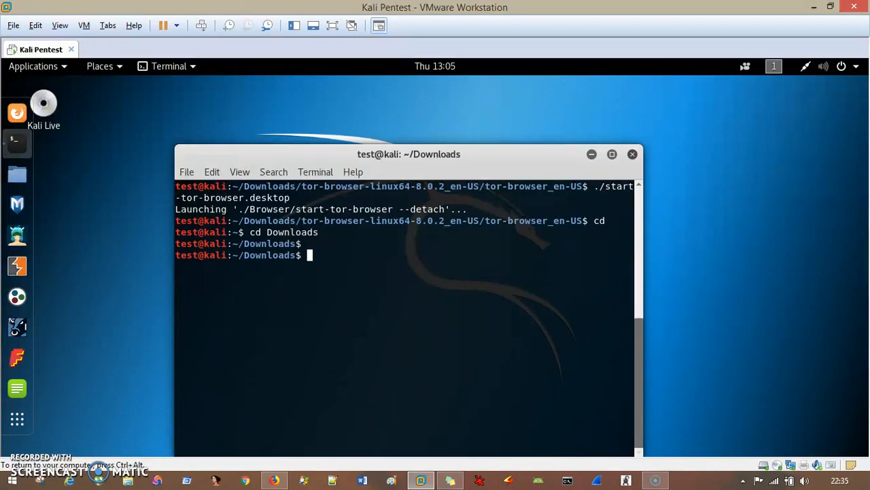
Step: Change into the tor-browser-linux64-8.0.2_en-US folder, running ls both before and after entering it
type("cd to")
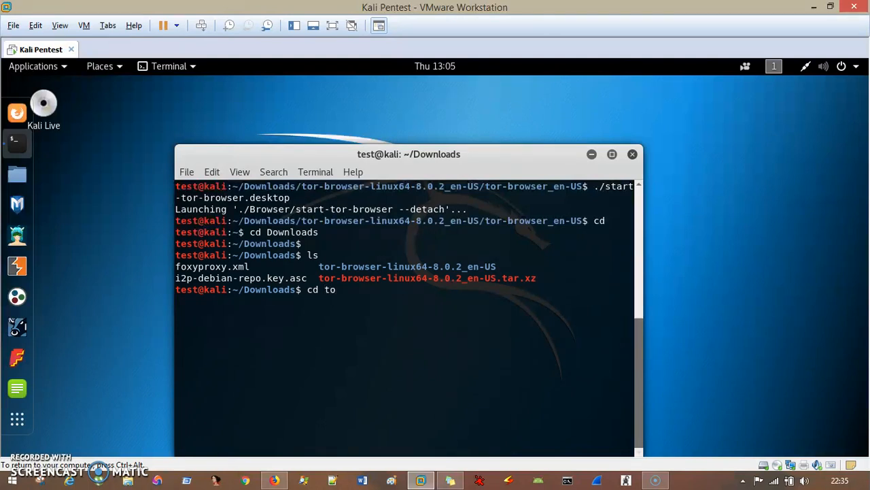
type("r")
key("Tab")
key("Return")
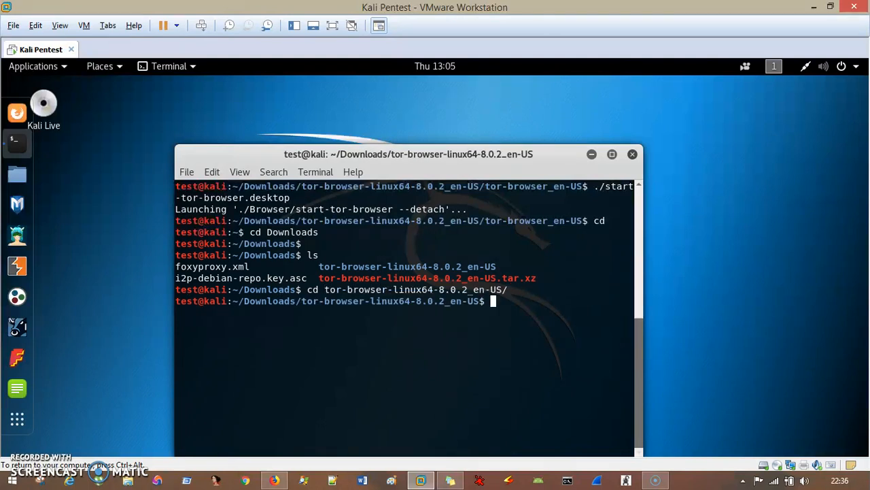
key("Return")
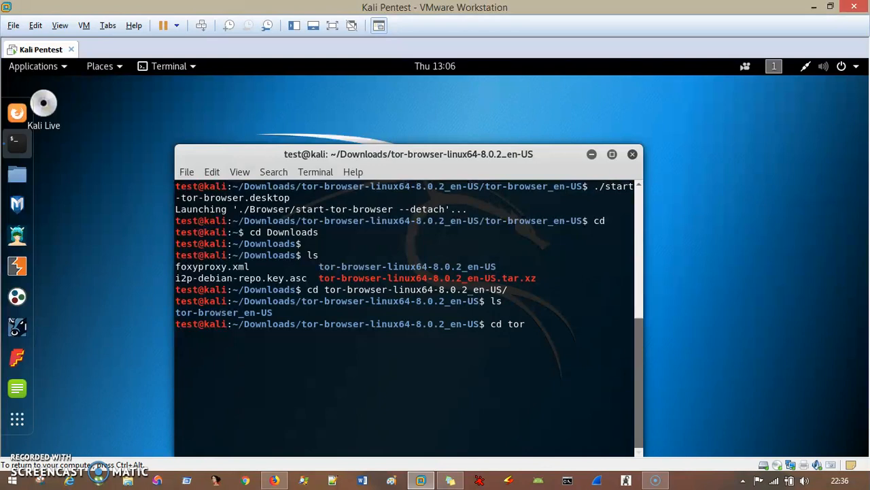
Step: Change into the tor-browser_en-US folder and list its contents with ls
key("Return")
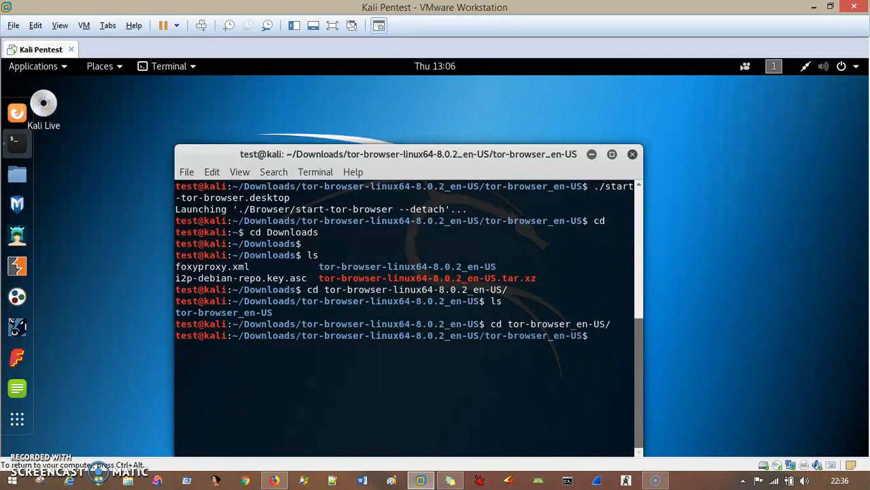
type("ls")
key("Return")
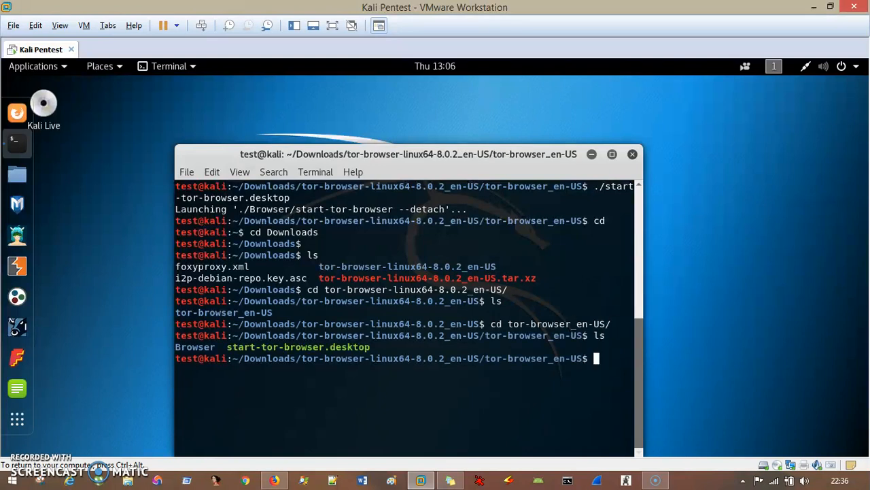
Step: Launch Tor Browser with ./start-tor-browser.desktop and minimize the terminal window while it connects
left_click_drag(228, 347, 600, 359)
left_click(231, 346)
left_click(601, 359)
key("Return")
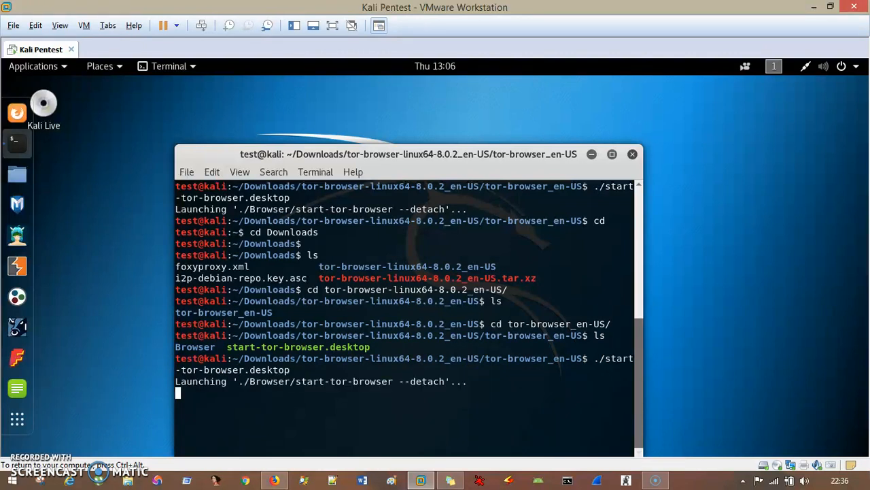
left_click_drag(423, 153, 524, 123)
left_click(692, 126)
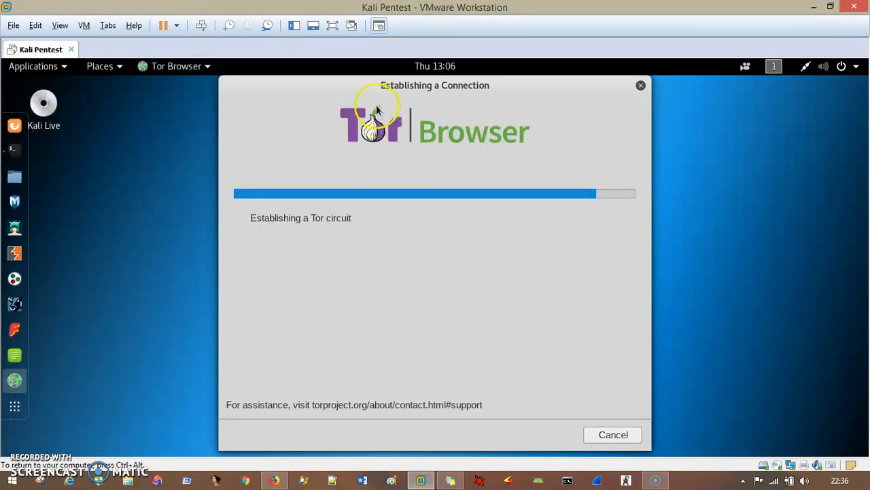
left_click_drag(381, 87, 327, 88)
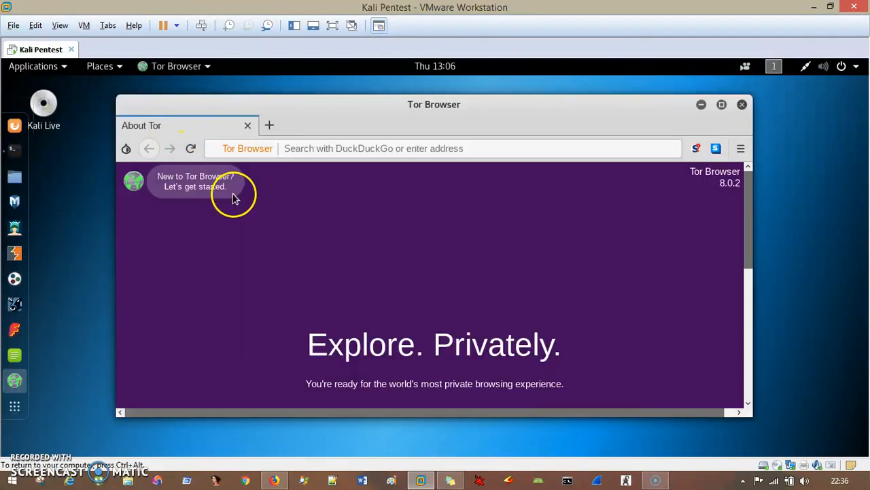
Step: Maximize the Tor Browser window and restore it to its original size
double_click(377, 112)
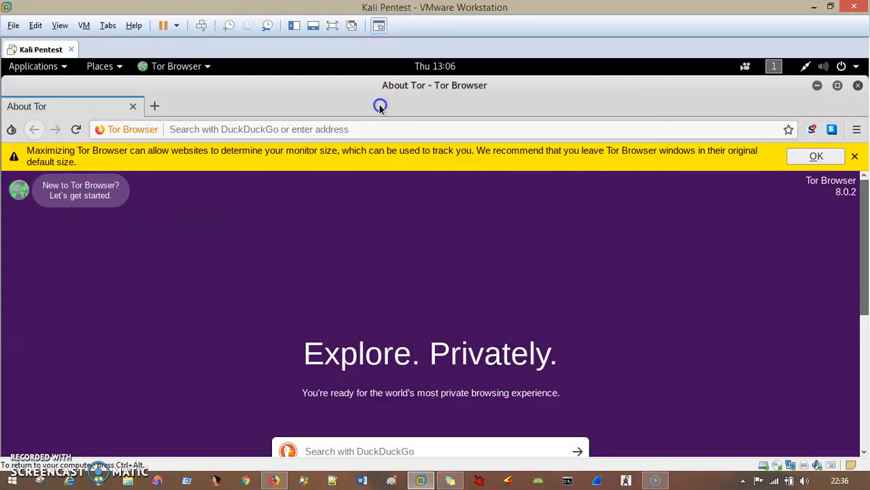
double_click(385, 94)
left_click_drag(415, 108, 441, 100)
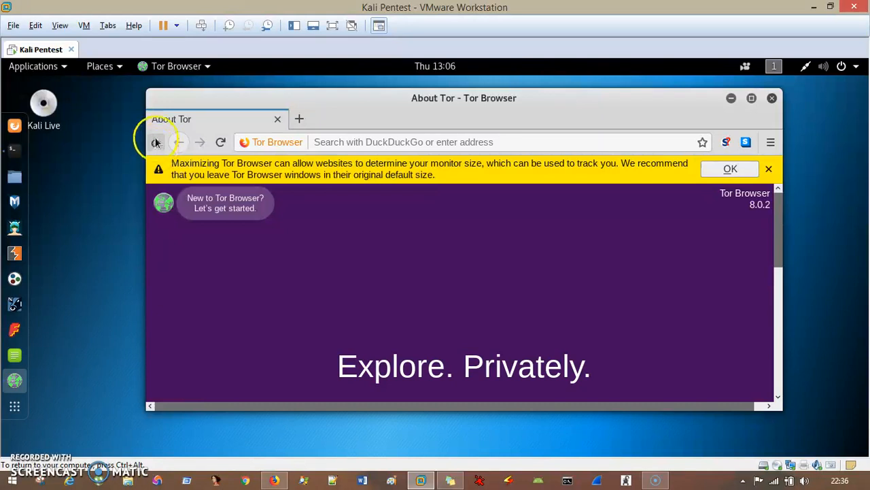
Step: Look over the About Tor start page and the notice about maximizing, repositioning the window as needed
scroll(558, 294, "down", 5)
scroll(541, 291, "up", 3)
scroll(533, 291, "up", 3)
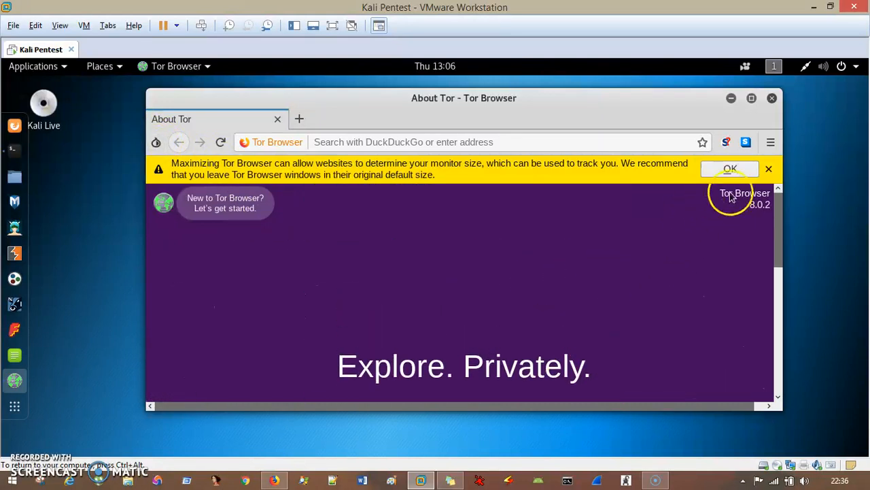
left_click_drag(478, 100, 492, 98)
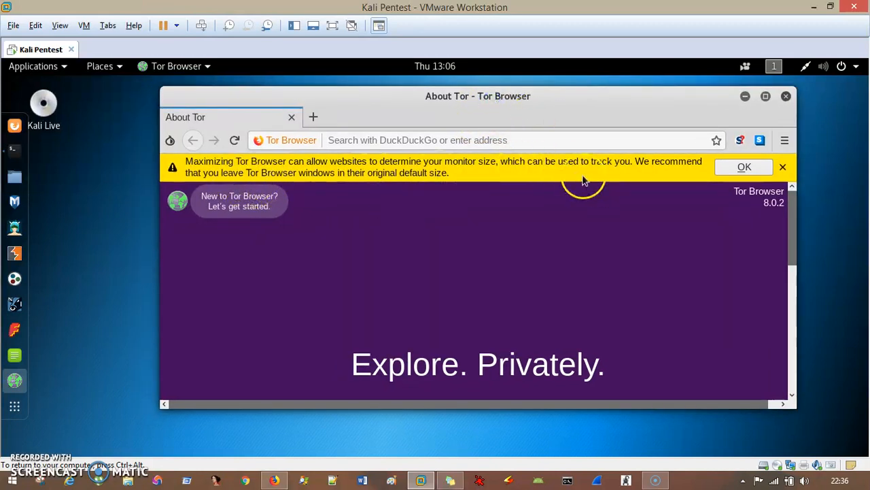
left_click_drag(648, 114, 583, 129)
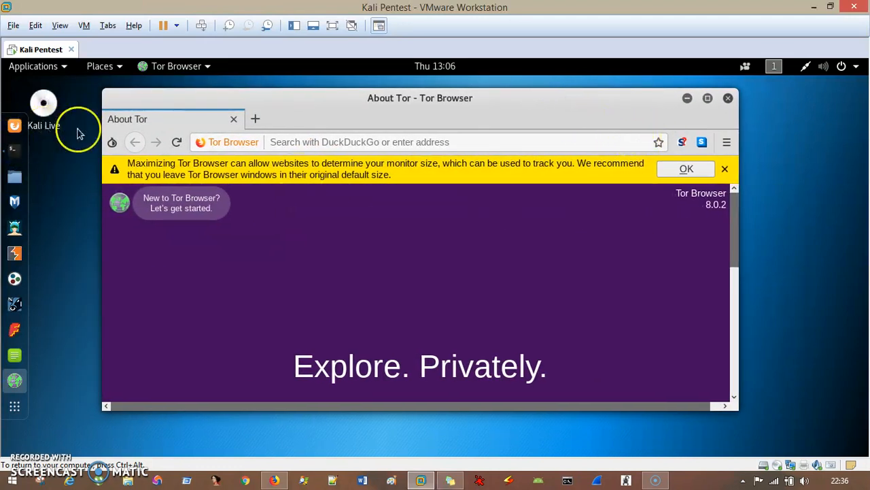
Step: View Tor Browser's identity, security, network and update options and leave without changing anything
left_click(111, 141)
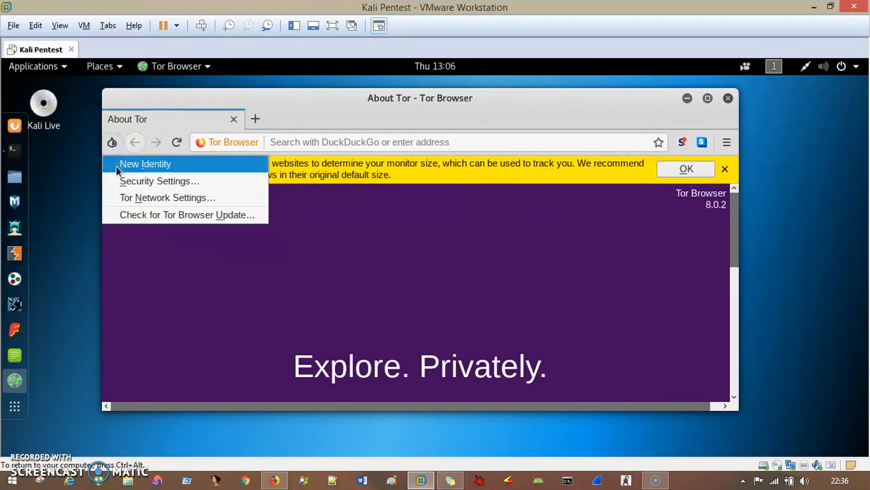
left_click(133, 181)
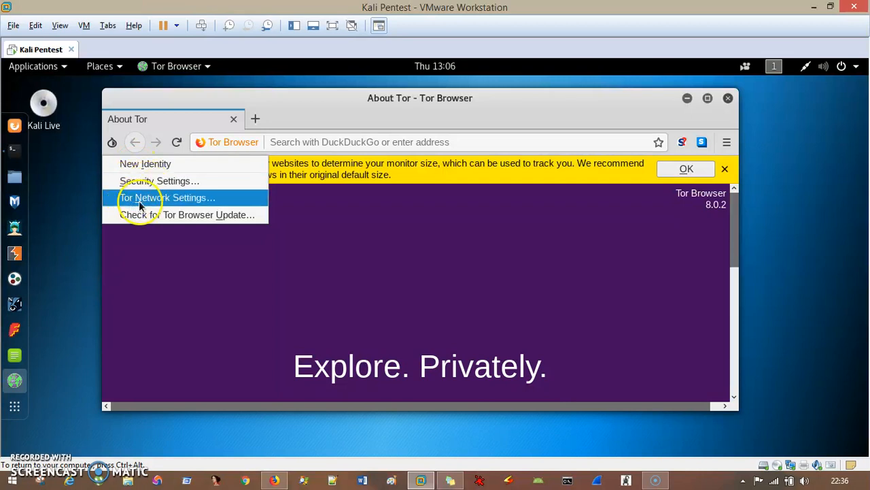
left_click(507, 253)
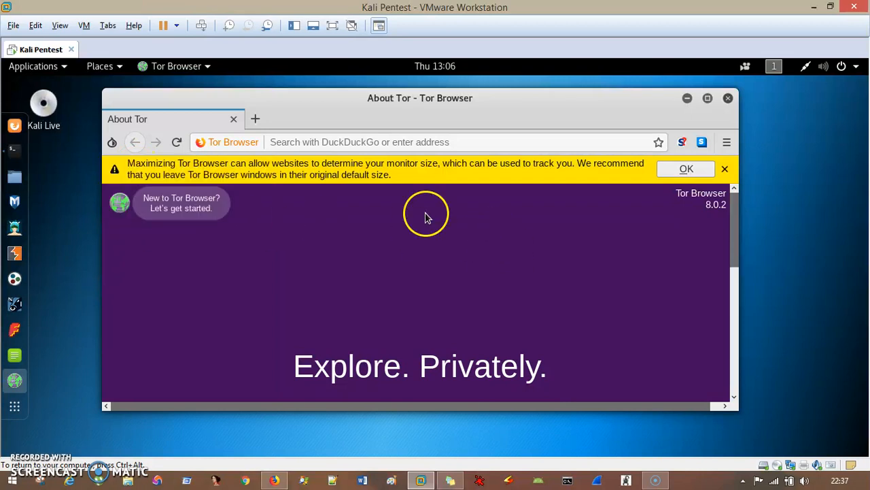
Step: Open the Network Proxy connection settings from Tor Browser's General preferences
left_click(727, 143)
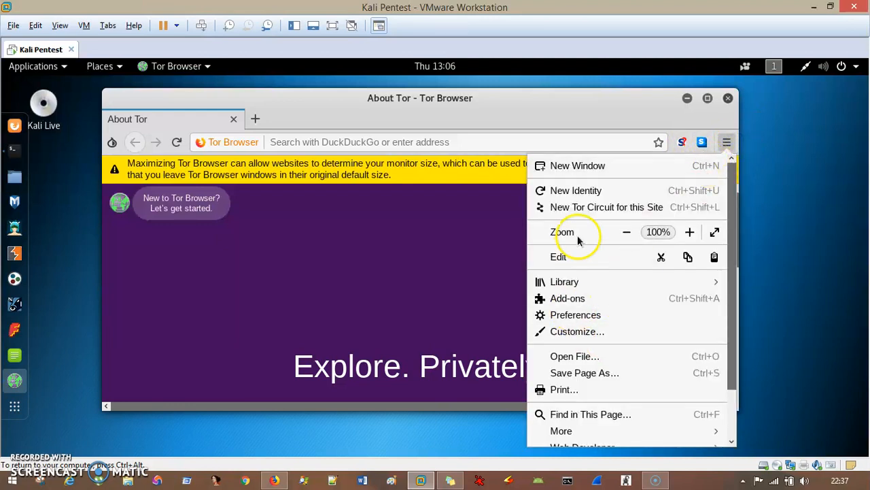
left_click(578, 315)
scroll(565, 282, "down", 5)
scroll(545, 288, "down", 15)
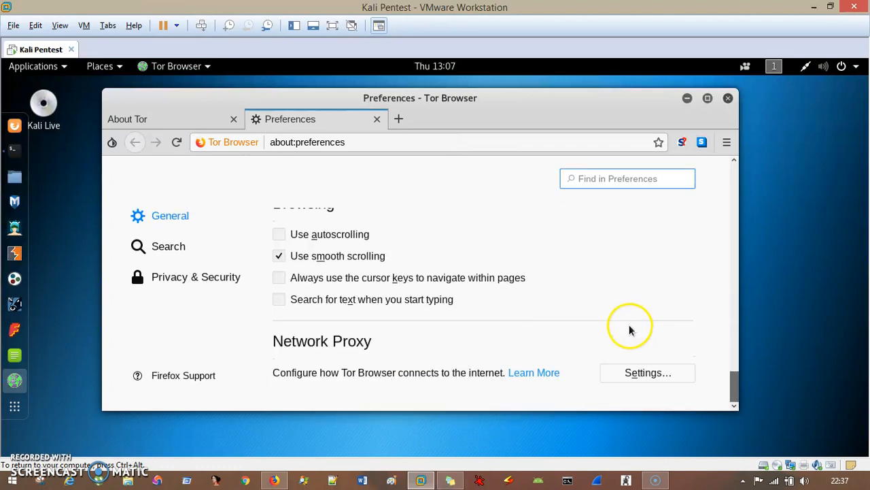
left_click(646, 374)
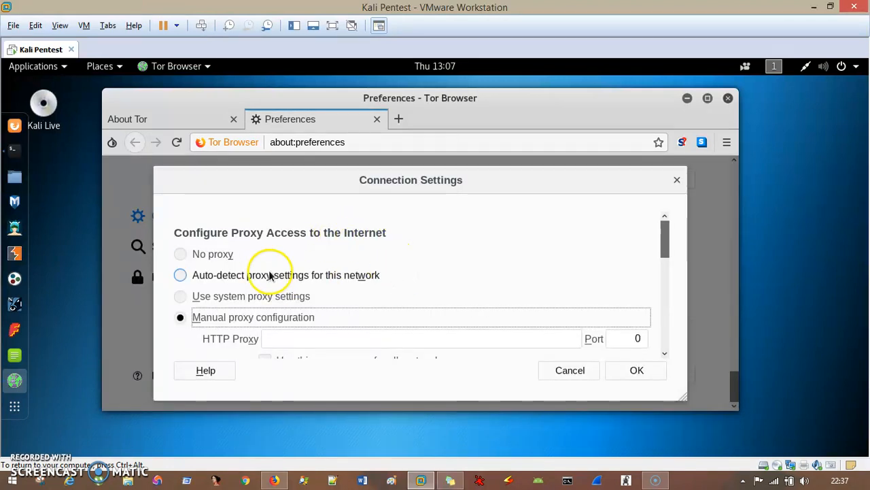
Step: Examine the manual proxy configuration, including the SOCKS host, port, version and DNS options, and accept the connection settings unchanged
scroll(540, 249, "down", 3)
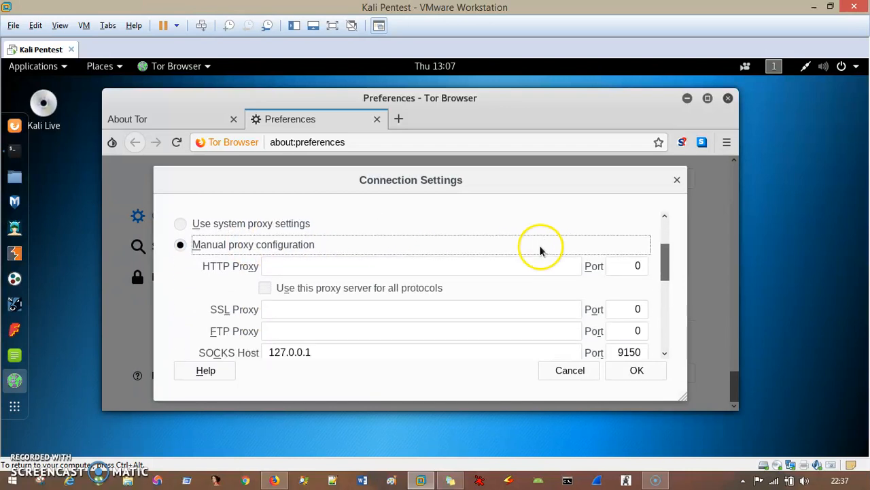
scroll(326, 233, "up", 3)
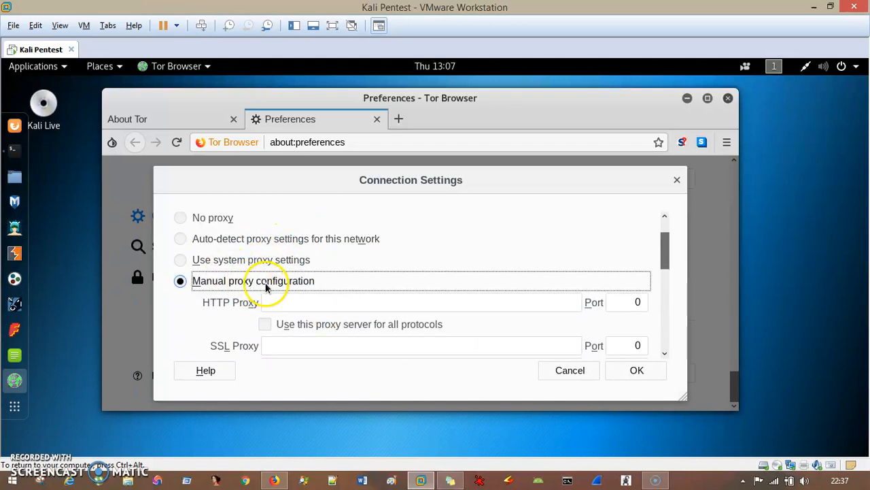
scroll(459, 264, "down", 3)
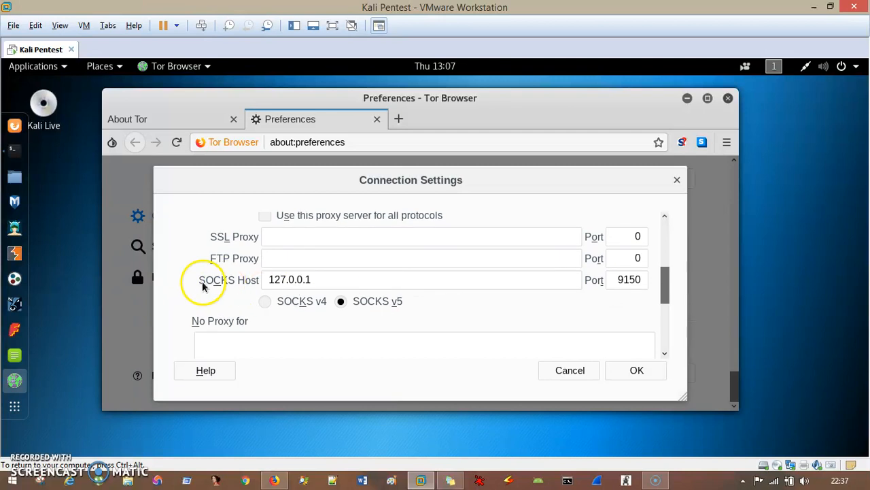
left_click_drag(336, 280, 270, 279)
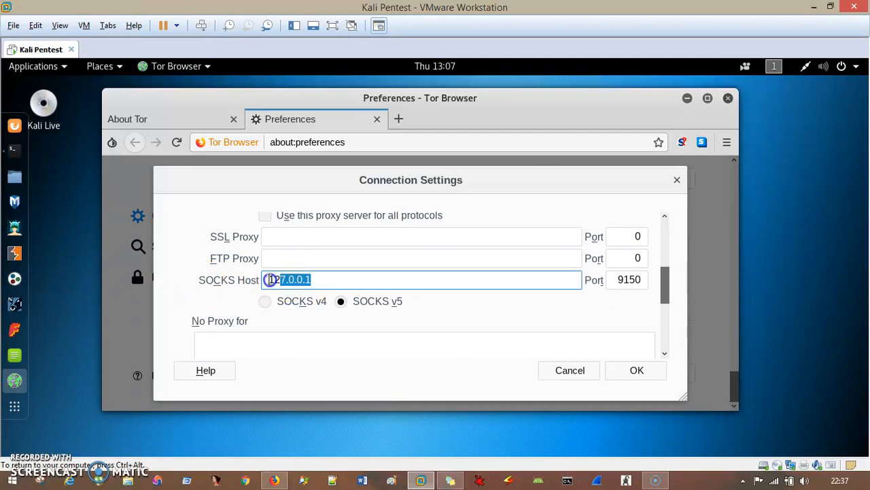
double_click(635, 279)
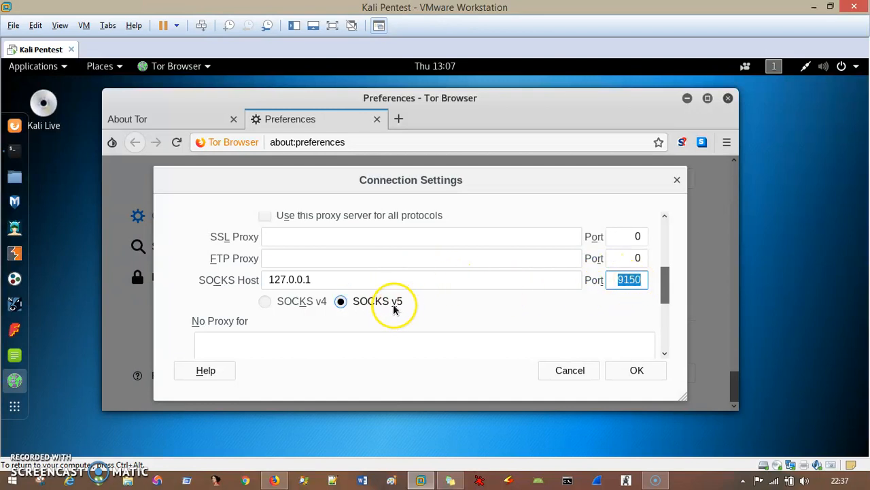
scroll(476, 286, "down", 5)
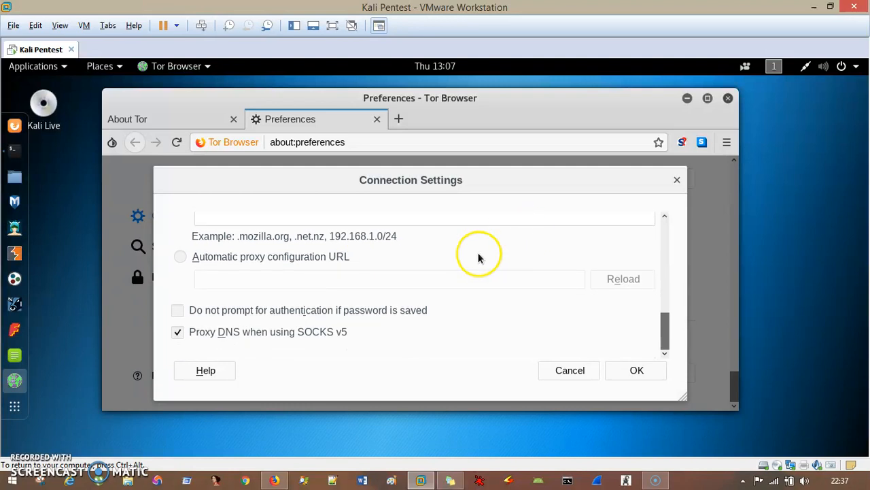
left_click(629, 370)
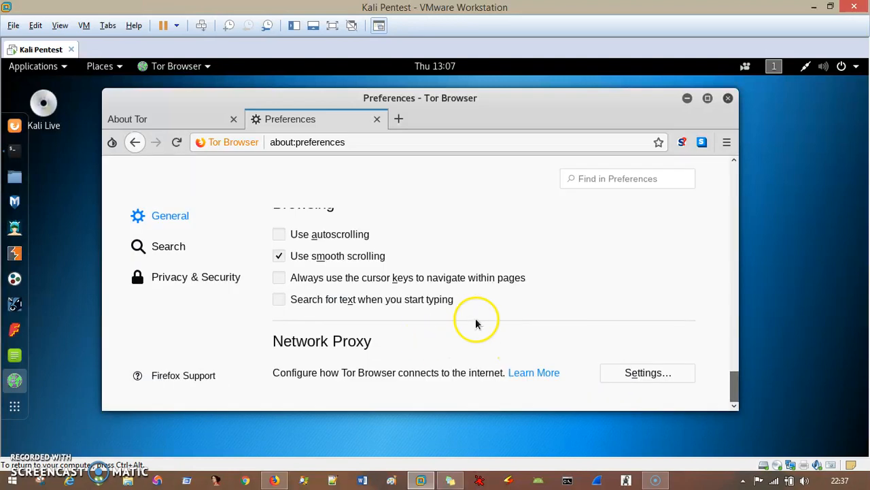
Step: View the New Identity option among Tor Browser's identity and security commands
left_click(112, 139)
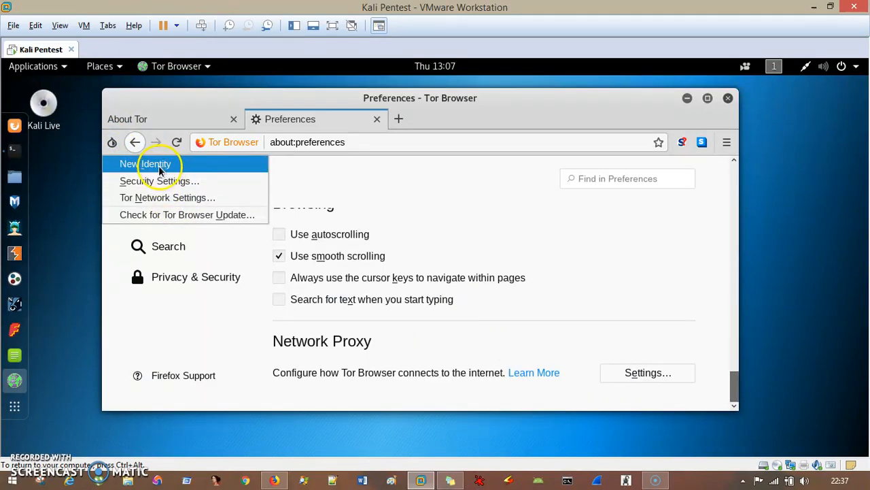
left_click(600, 219)
left_click(117, 143)
left_click(146, 163)
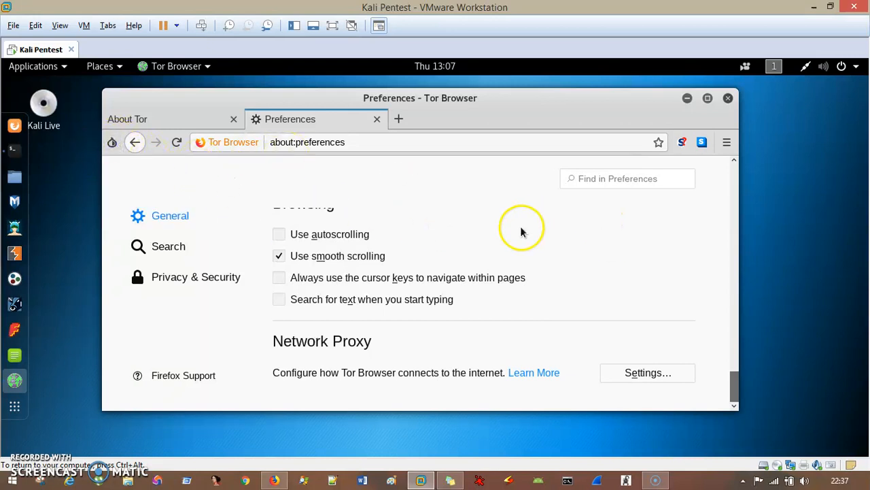
Step: Search DuckDuckGo for "what is a computer" in the Preferences tab and close the About Tor tab
left_click(308, 144)
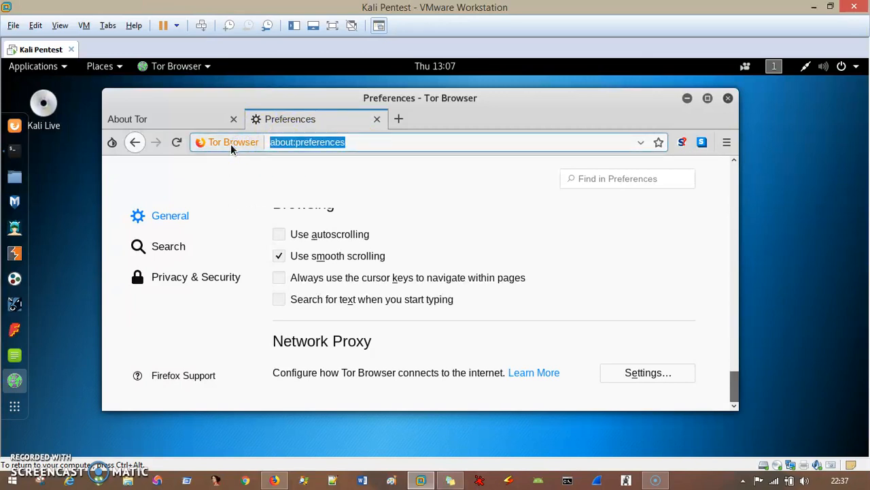
type("what is a compuer")
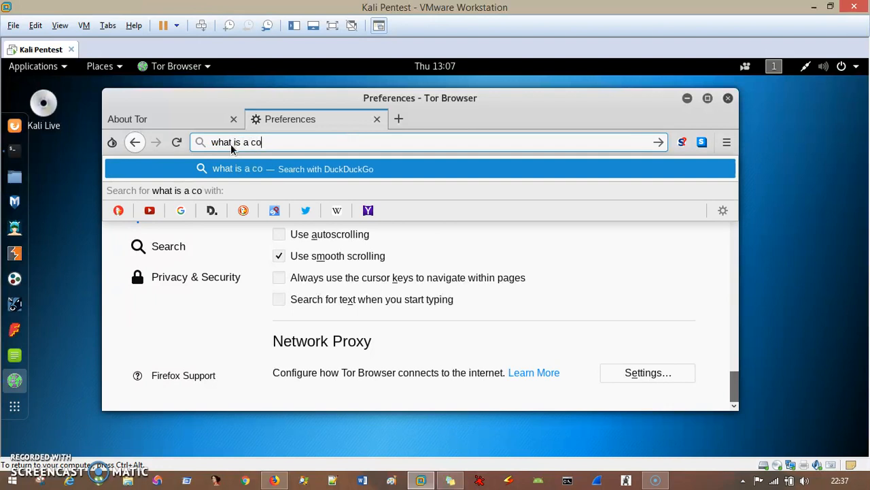
key("BackSpace")
key("BackSpace")
type("ter")
key("Return")
left_click(233, 119)
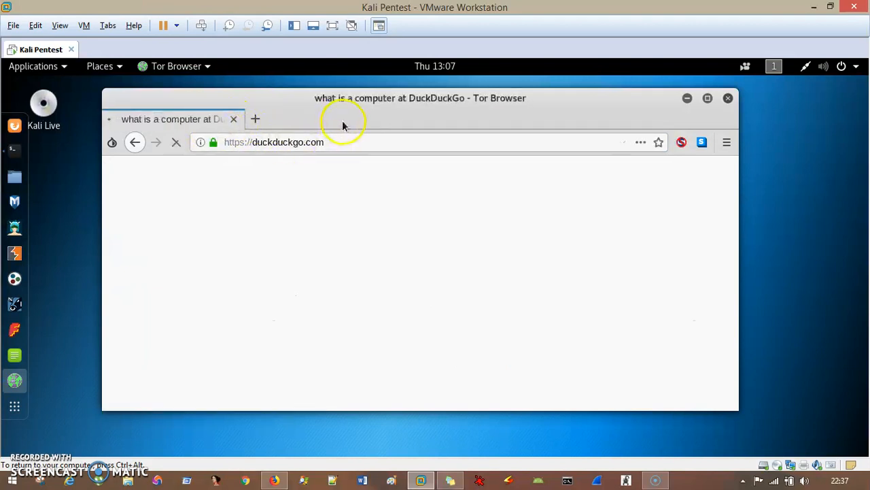
Step: Open the Webopedia "What is a Computer?" result in a new tab and switch to it, repositioning the browser window
left_click_drag(330, 97, 413, 93)
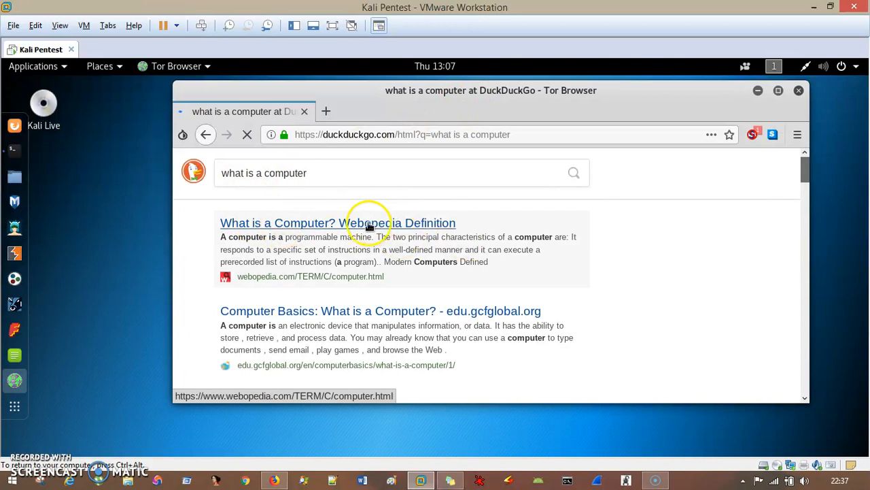
right_click(388, 227)
left_click(408, 234)
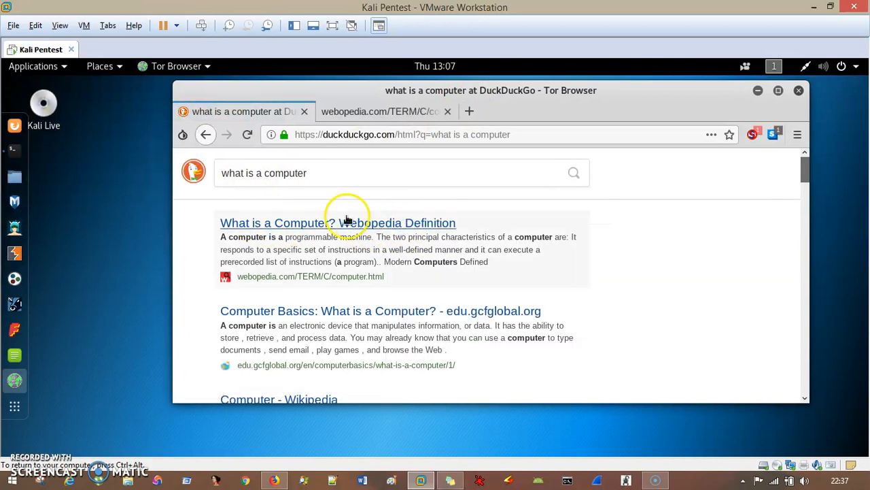
left_click(362, 115)
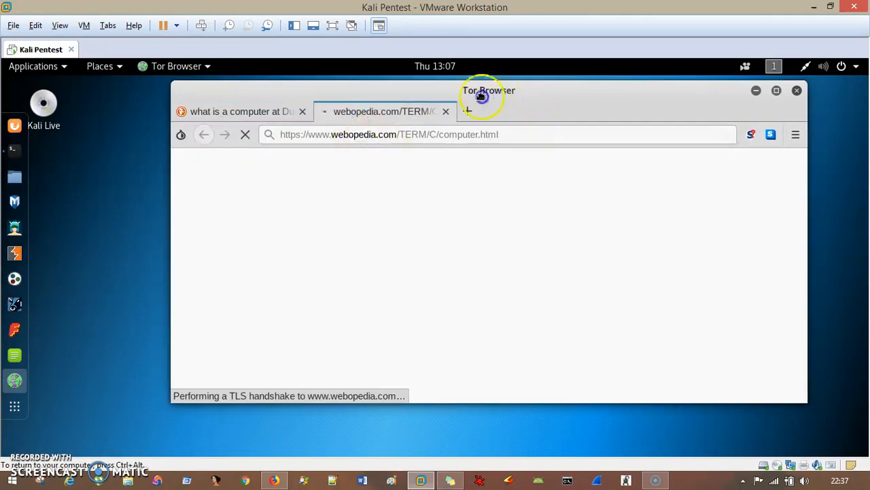
left_click_drag(482, 93, 421, 96)
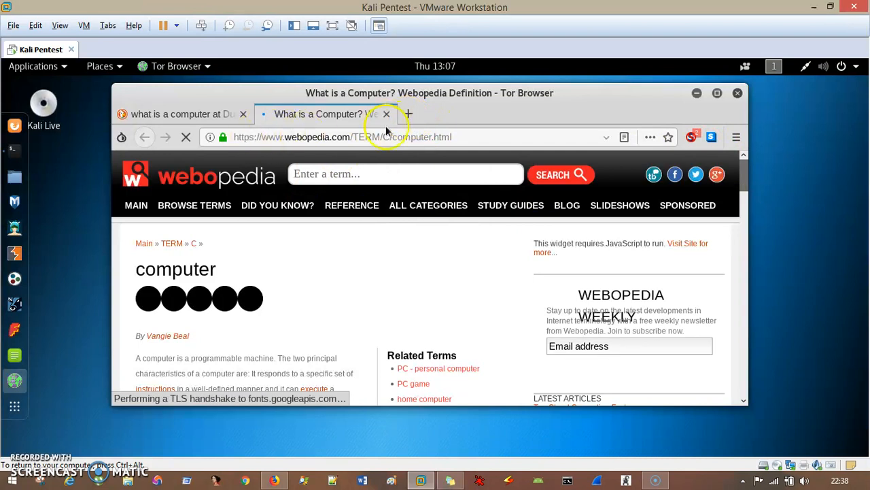
Step: Open a blank tab, return to the Webopedia page and display its site information with the Tor circuit
left_click(409, 114)
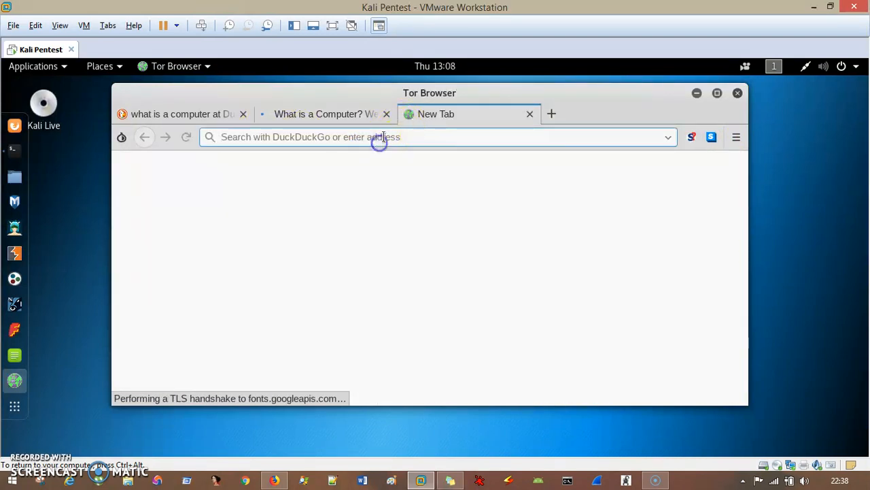
left_click(350, 113)
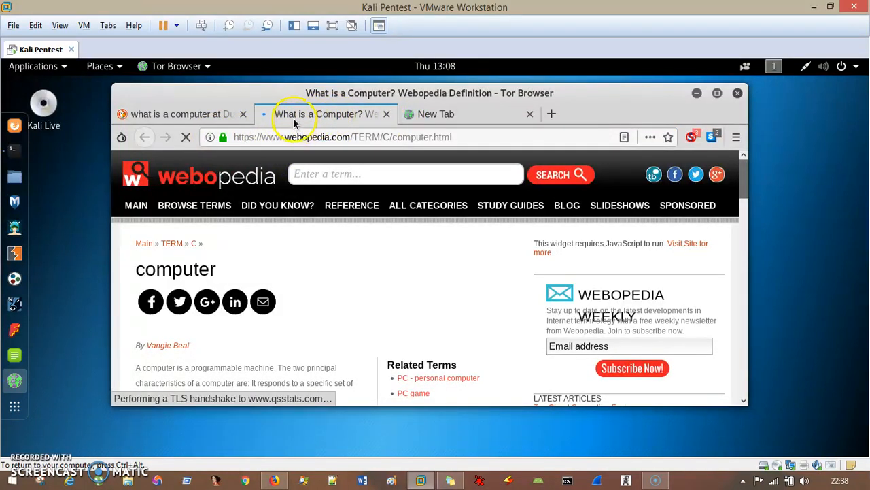
left_click(211, 138)
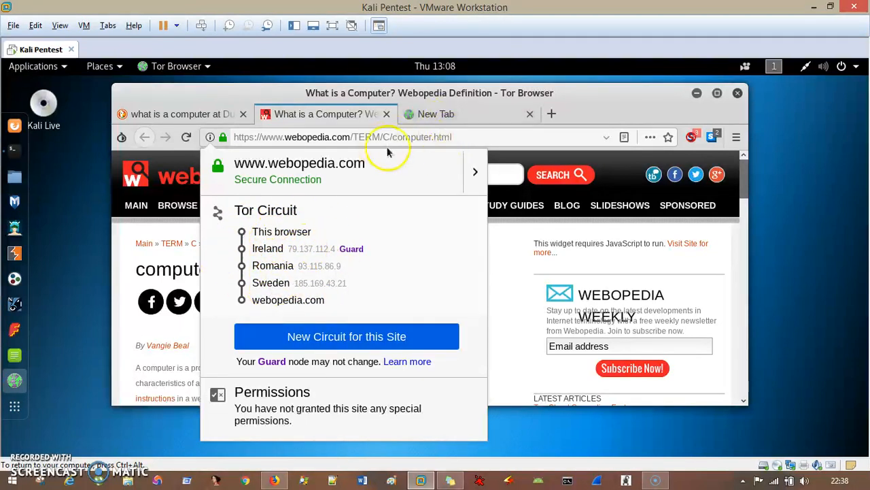
Step: Search DuckDuckGo for "check tor" in the blank tab and open the check.torproject.org result
left_click(442, 119)
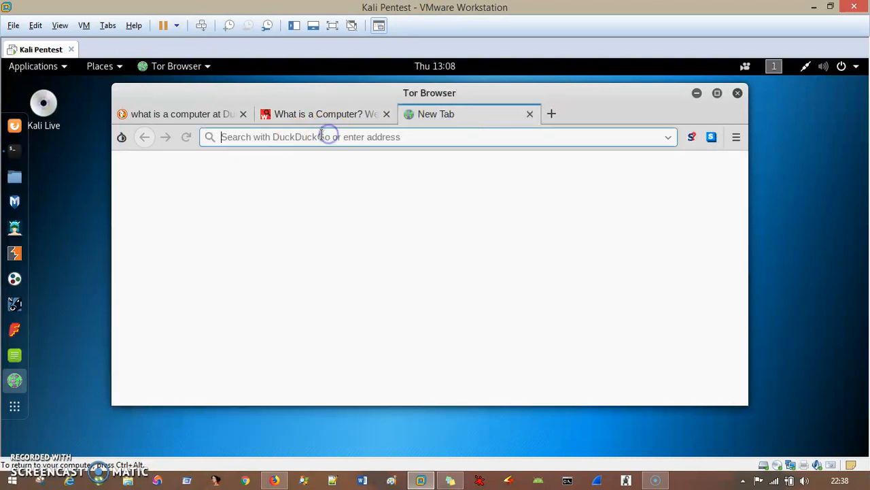
type("check ")
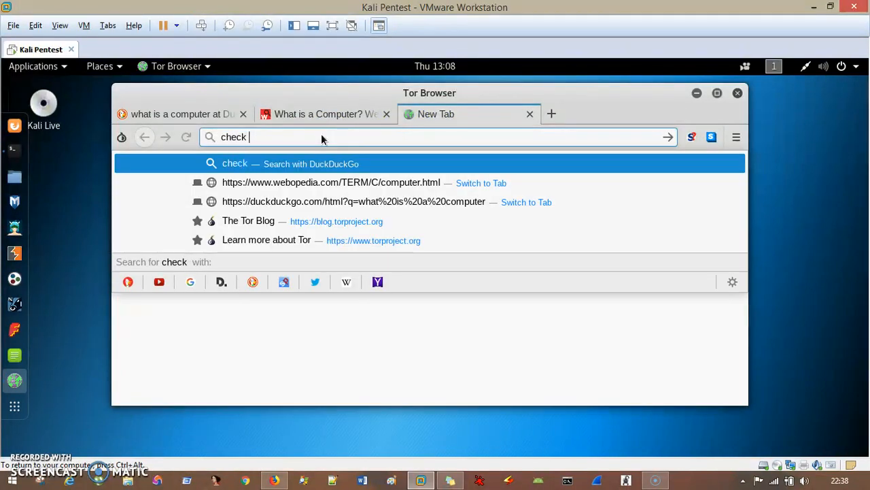
type("tor")
key("Return")
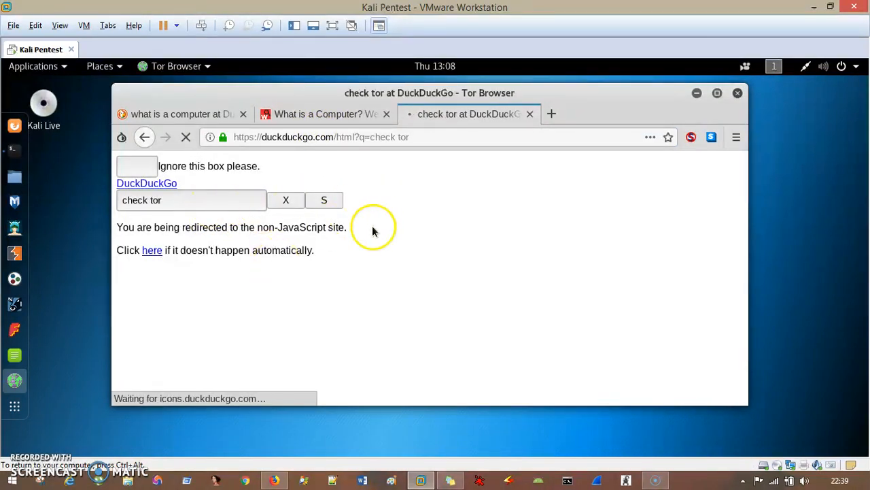
left_click(232, 227)
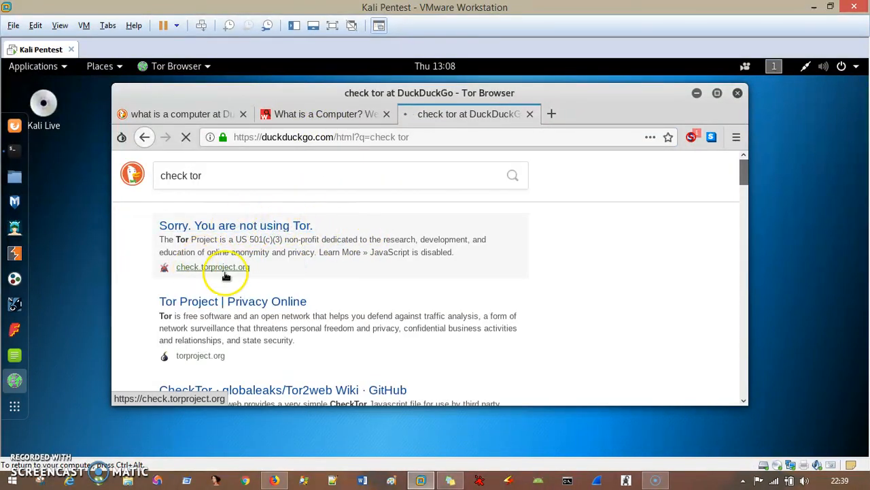
Step: Examine the Tor configuration message and the apparent IP address on the check.torproject.org page
mouse_move(575, 100)
left_mouse_down()
mouse_move(509, 111)
mouse_move(578, 110)
left_mouse_up()
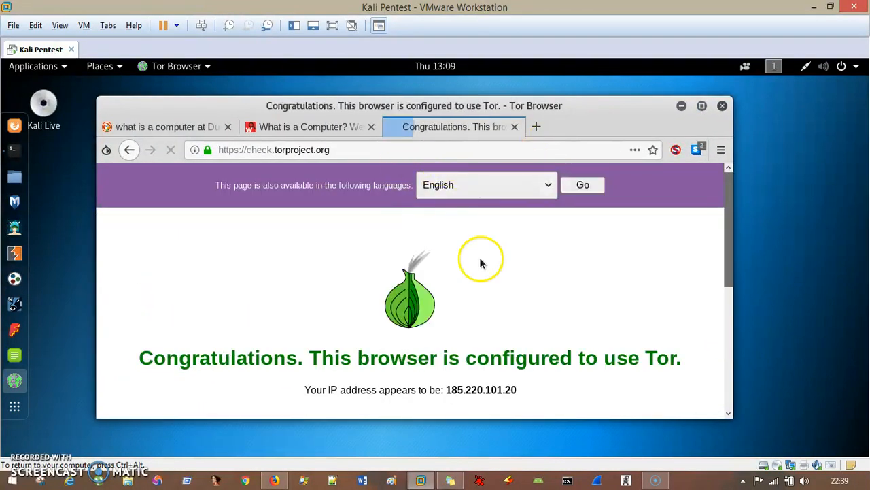
left_click_drag(147, 358, 345, 361)
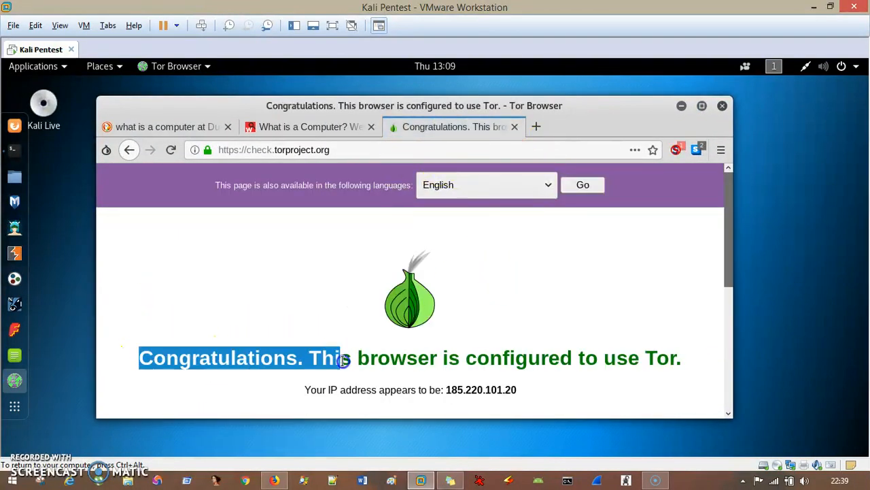
left_click(387, 358)
left_click(304, 392)
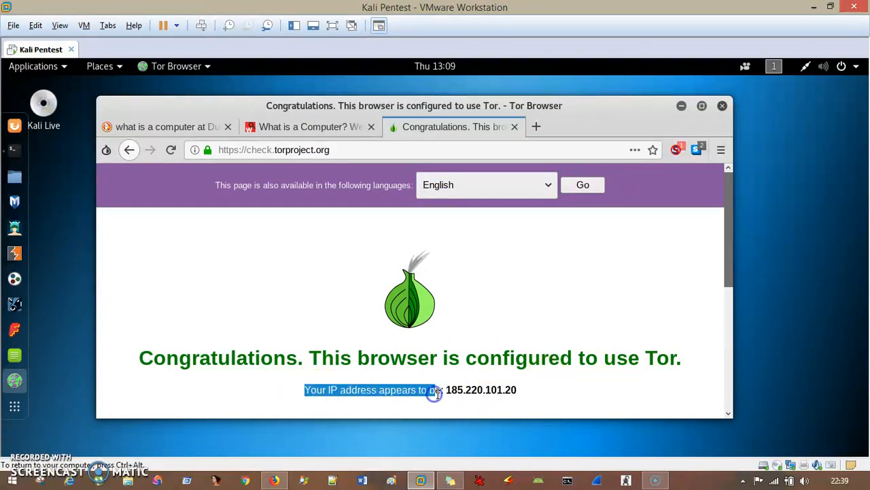
left_click_drag(446, 390, 514, 389)
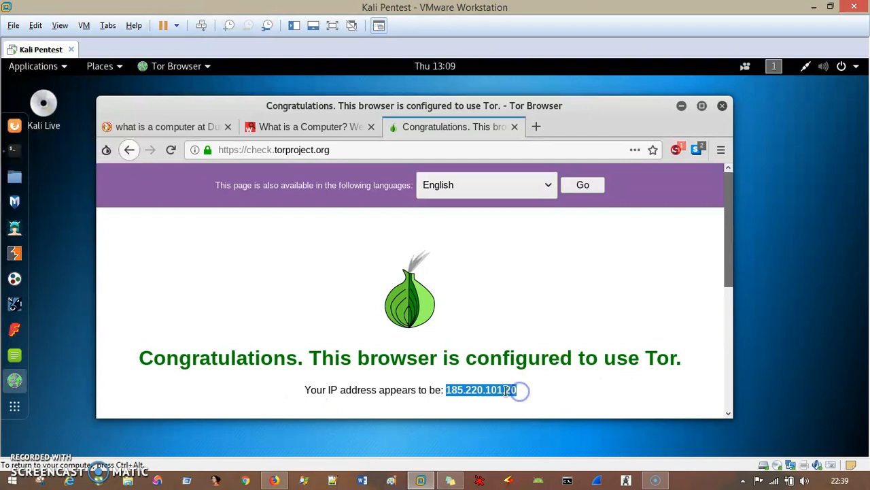
left_click(525, 393)
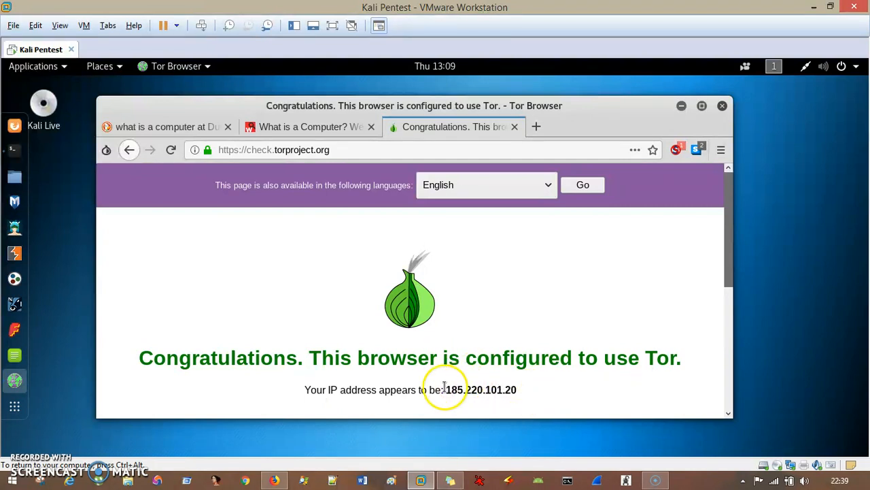
left_click_drag(447, 389, 532, 392)
left_click(520, 392)
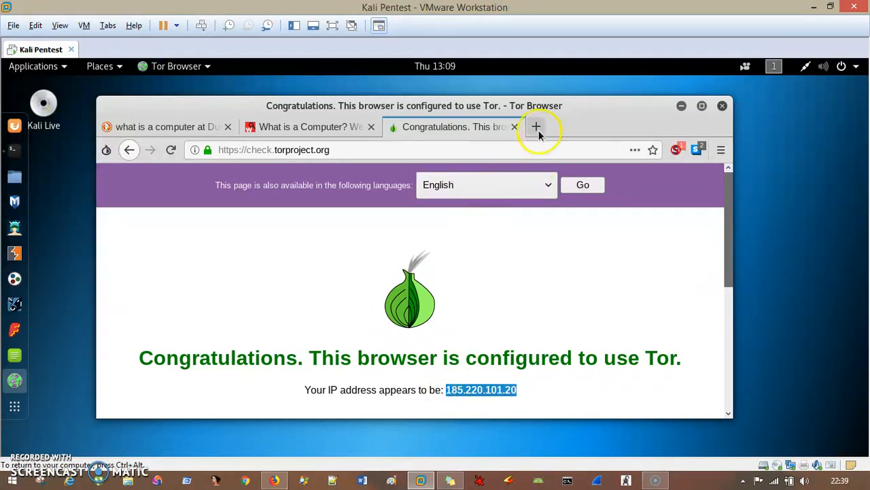
Step: Switch to Firefox on the host computer and search Google for "tor circuit"
left_click(275, 478)
left_click(207, 34)
type("tor")
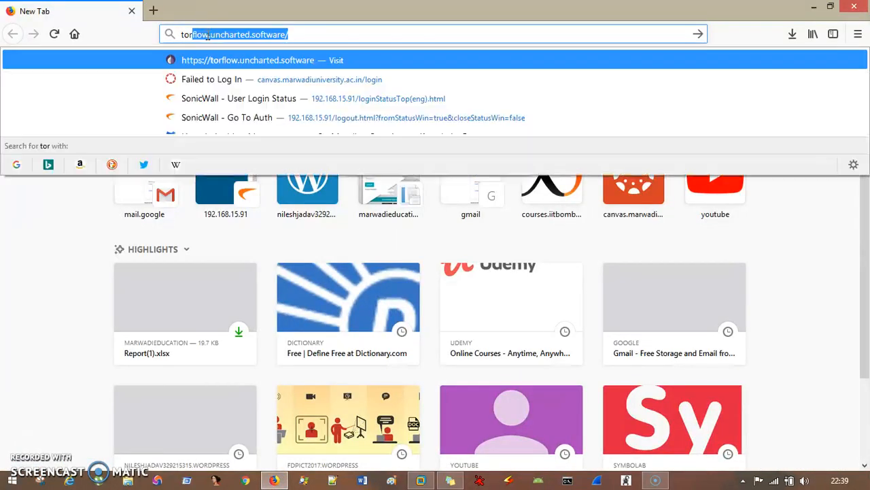
type(" circuit")
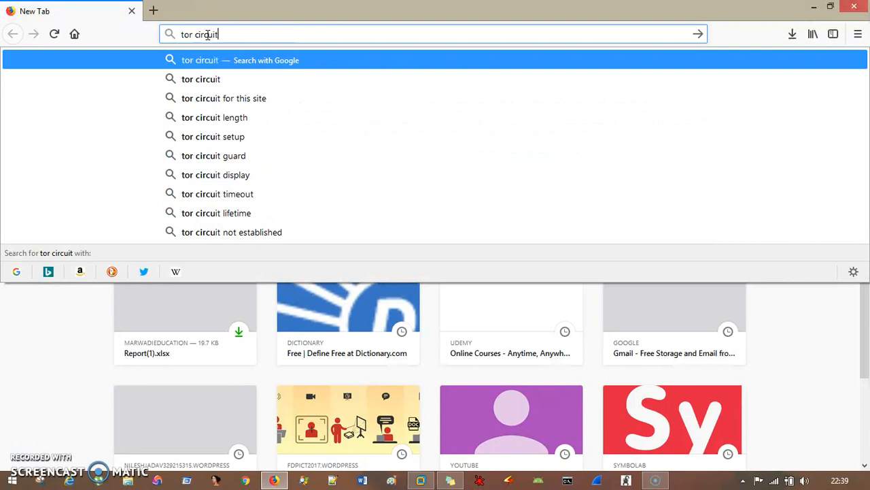
key("Return")
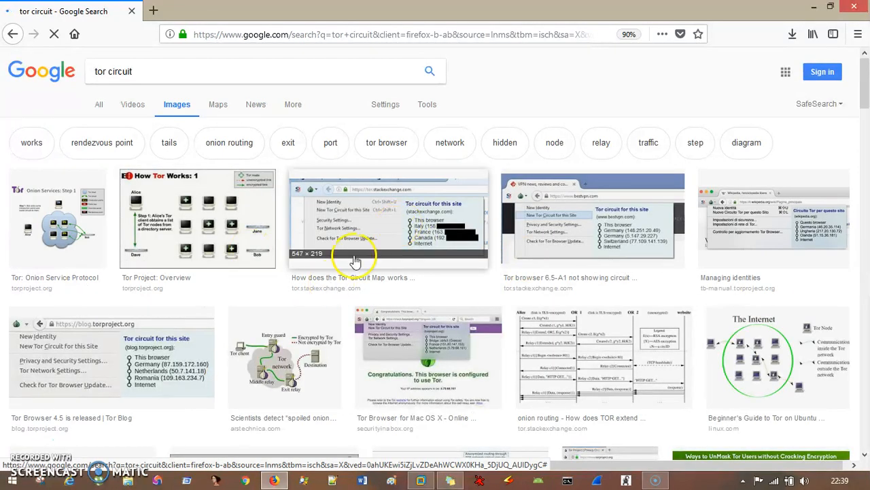
Step: Browse the "tor circuit" image results and open the preview of The Hacker News diagram "Ways to UnMask Tor Users without Cracking Encryption"
scroll(510, 279, "down", 2)
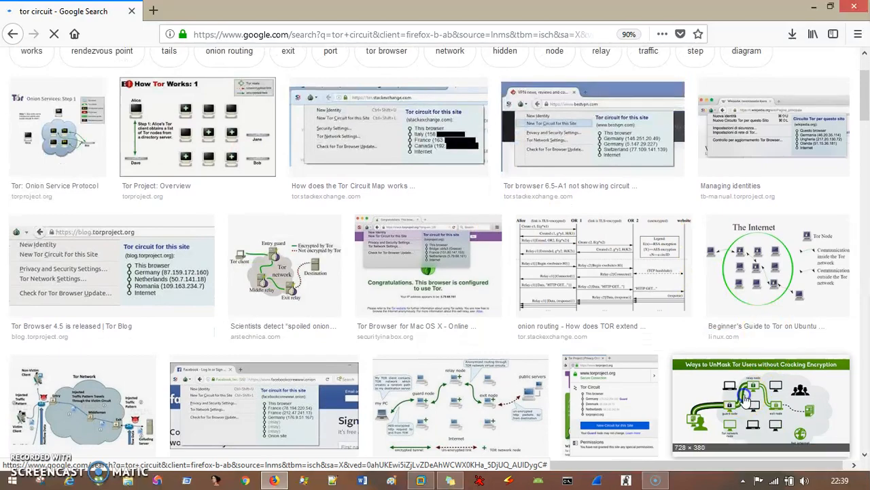
scroll(694, 381, "up", 2)
scroll(572, 236, "down", 1)
scroll(572, 236, "down", 2)
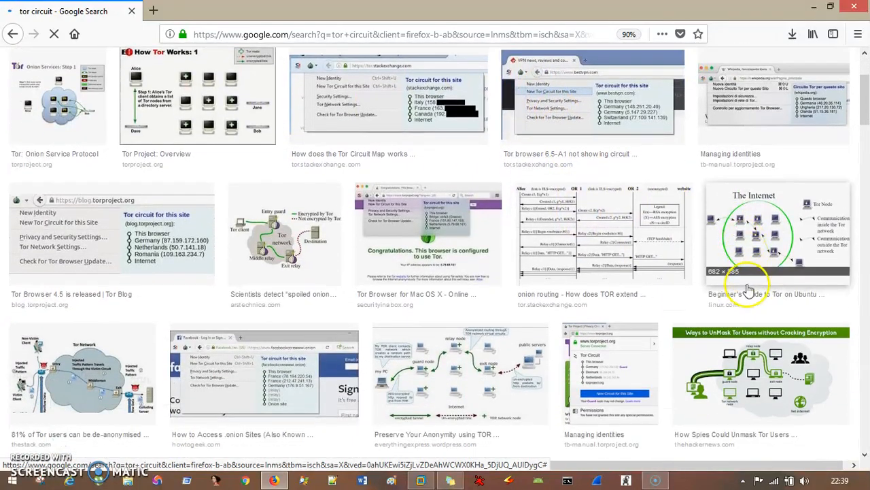
left_click(671, 288)
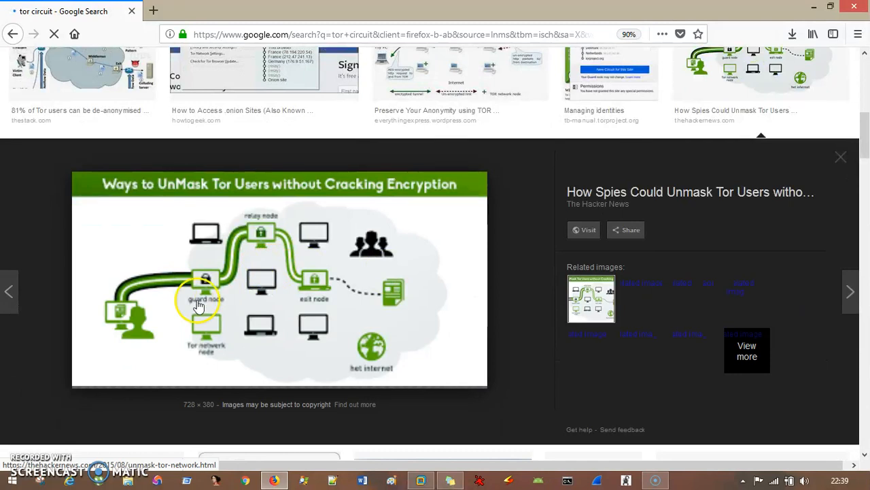
right_click(264, 273)
left_click(305, 141)
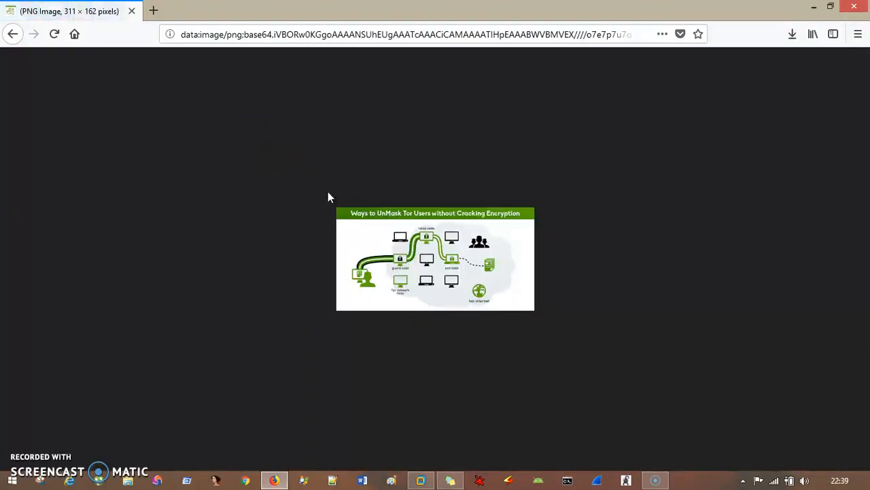
left_click(12, 34)
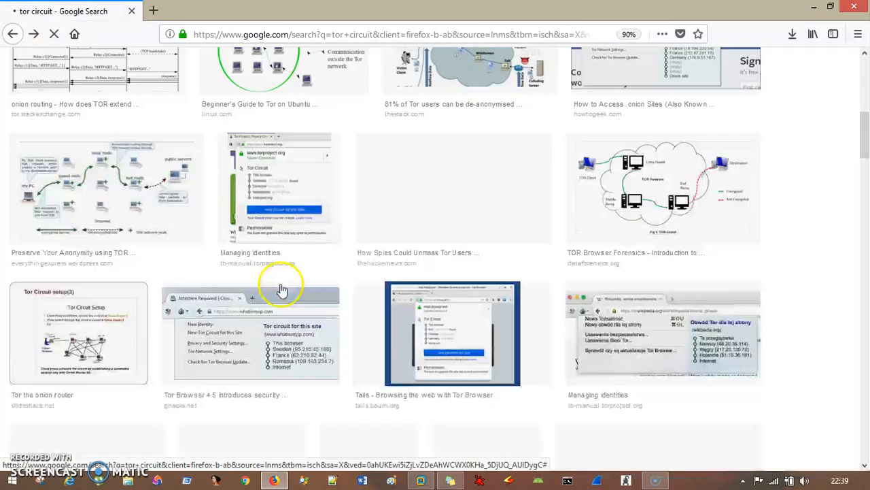
left_click(498, 165)
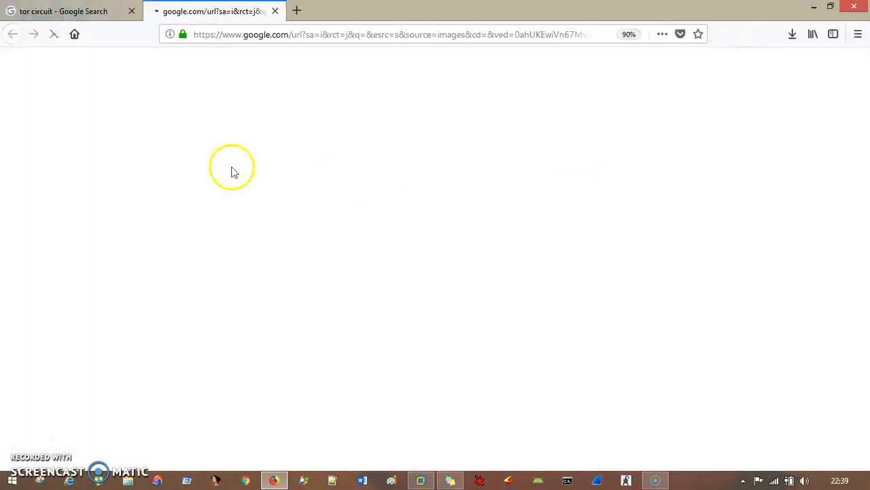
left_click(77, 8)
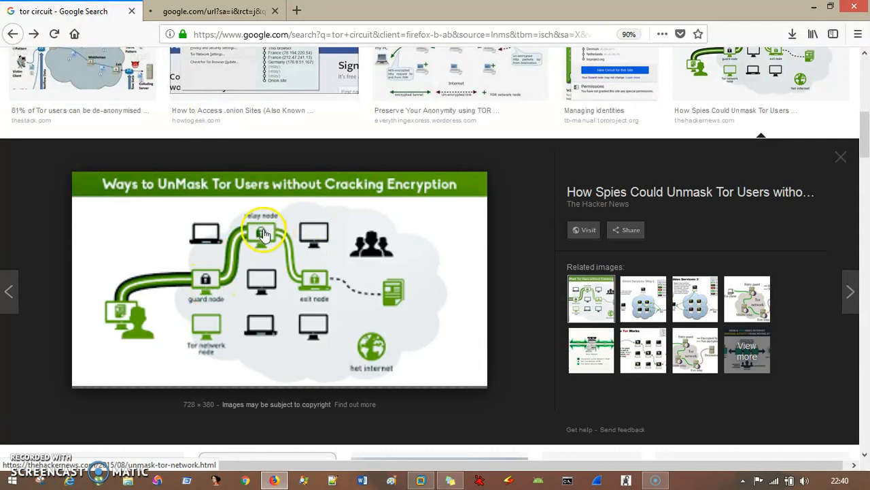
Step: View the full-resolution image of the previewed Tor node diagram on its own in the search tab
right_click(326, 251)
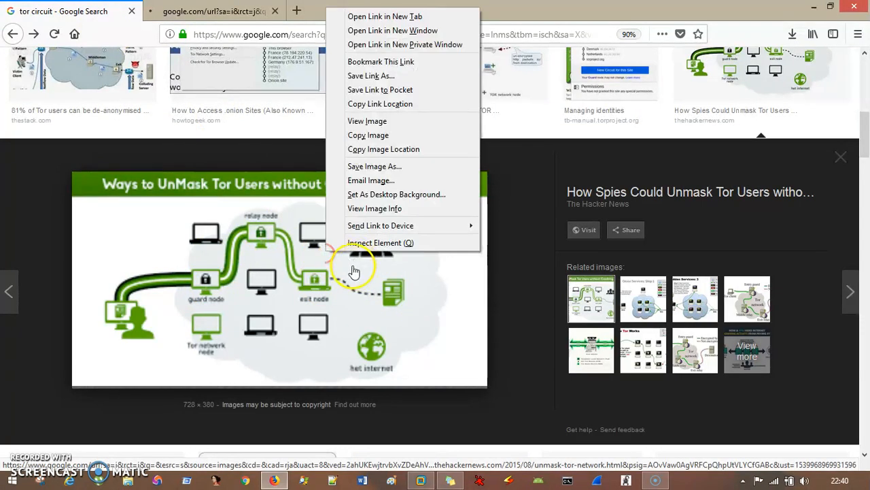
left_click(218, 10)
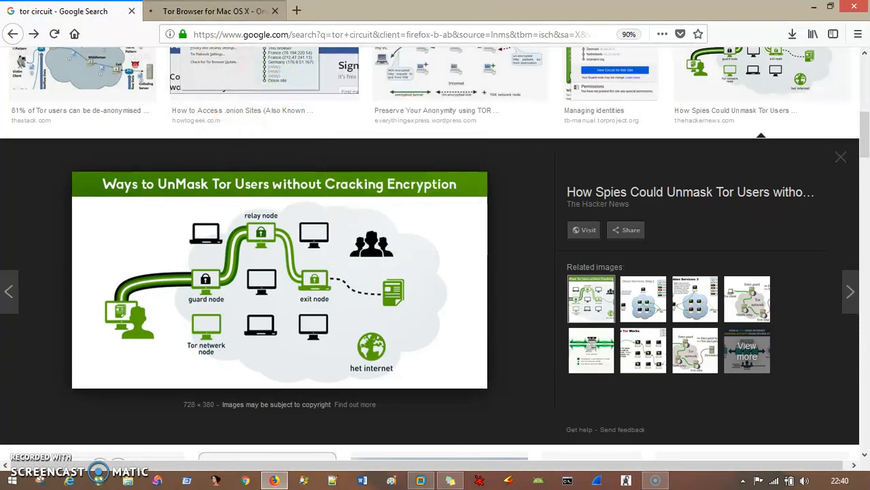
left_click(78, 10)
right_click(244, 257)
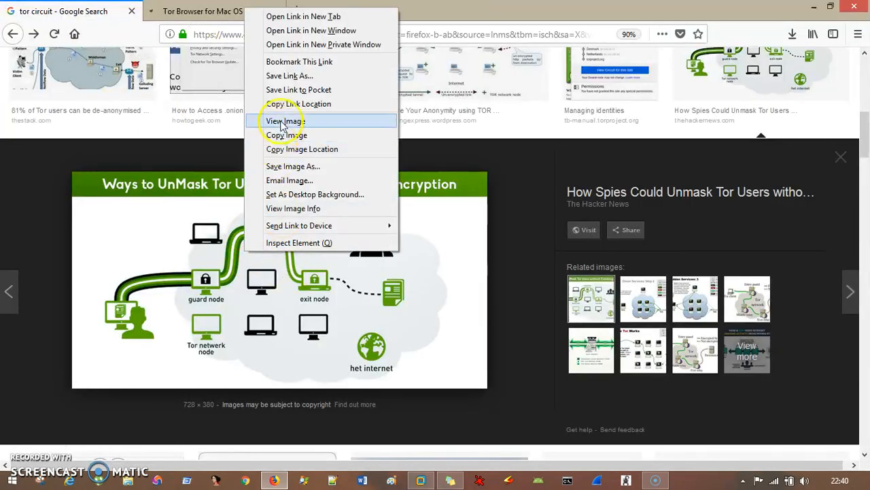
left_click(273, 130)
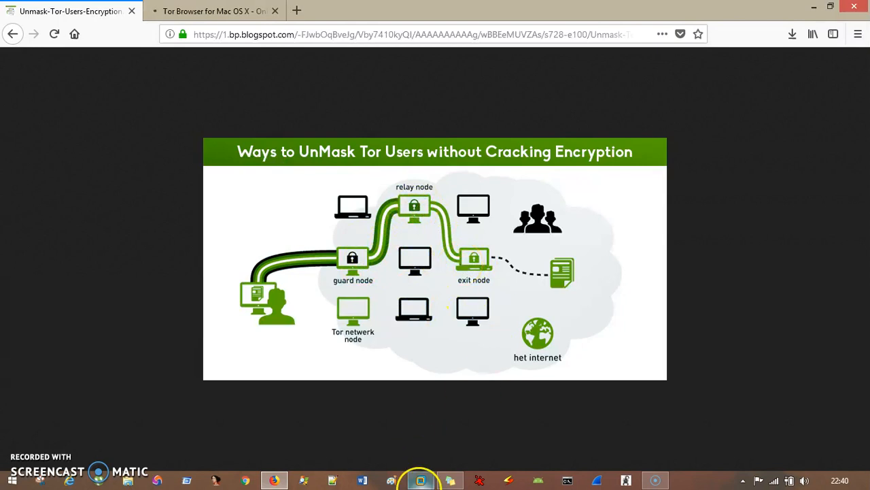
Step: Switch to Tor Browser in the Kali virtual machine and display the Tor circuit of the Webopedia page
left_click(421, 480)
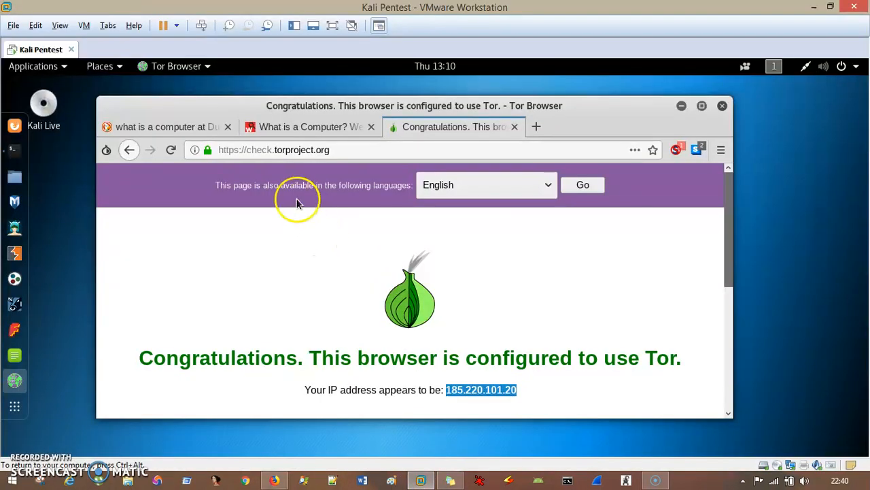
left_click(265, 130)
left_click(196, 150)
left_click(255, 260)
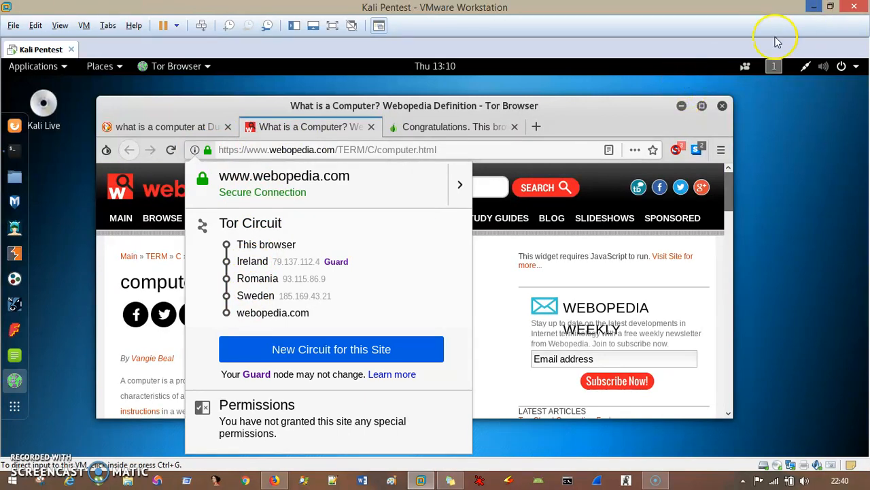
Step: Return to the check.torproject.org page and switch back to the node diagram in Firefox on the host
left_click(427, 128)
left_click(427, 127)
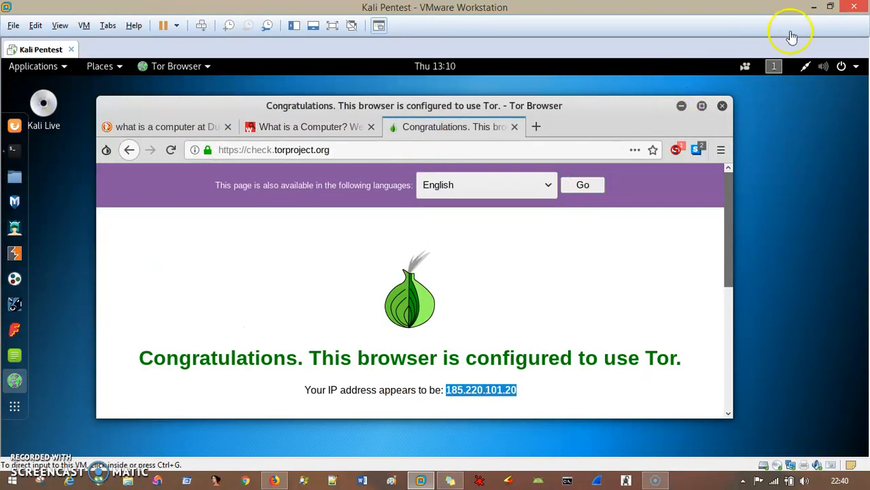
left_click(816, 7)
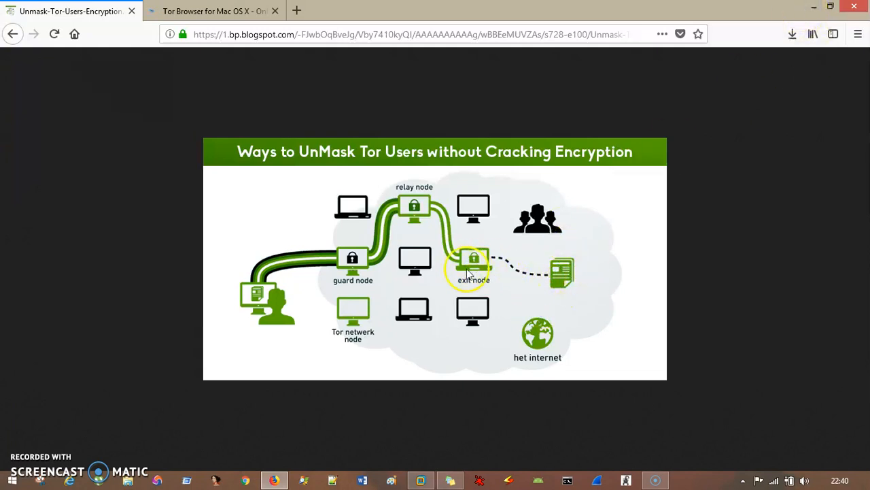
Step: Switch to the Kali virtual machine and compare the apparent IP address on check.torproject.org with the nodes in its Tor circuit
left_click(812, 9)
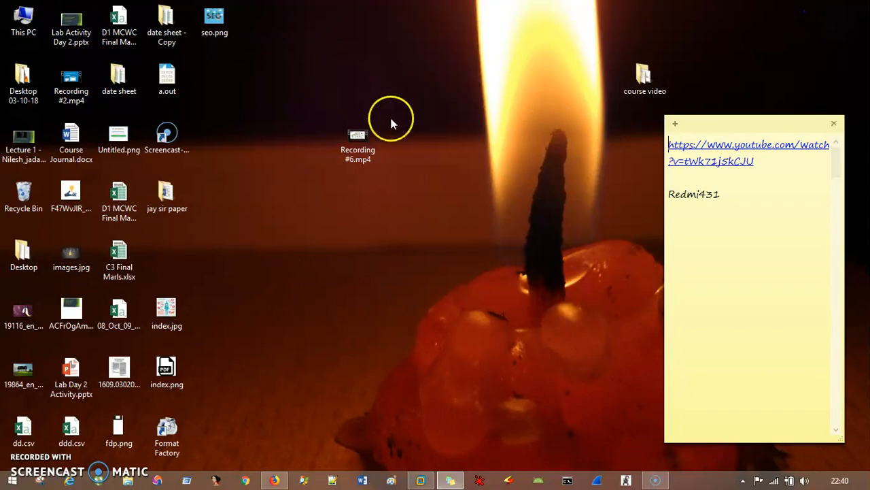
left_click(419, 479)
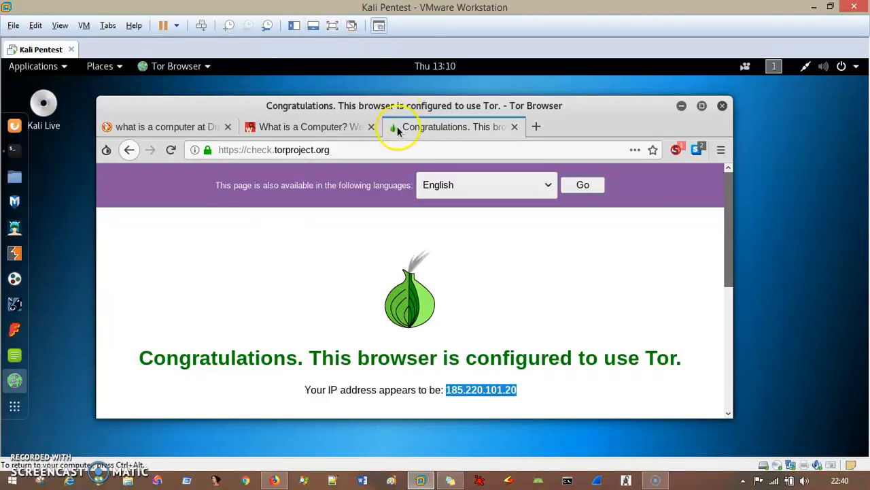
left_click(454, 393)
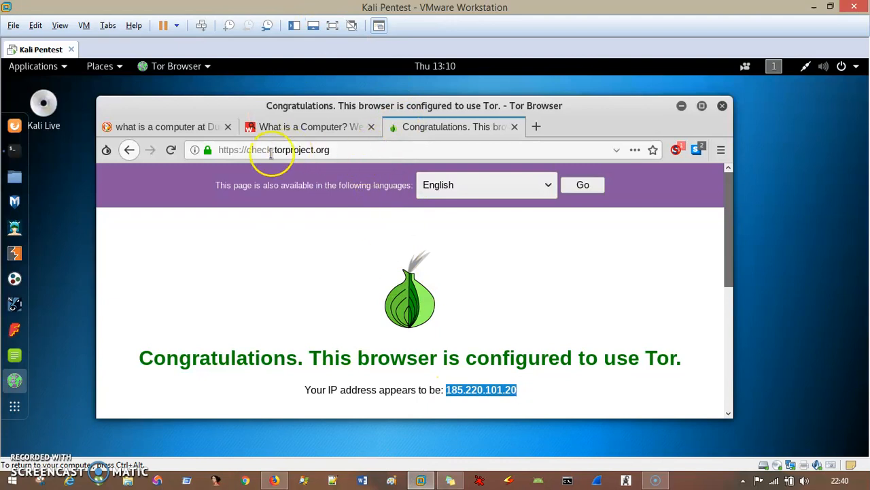
left_click(196, 151)
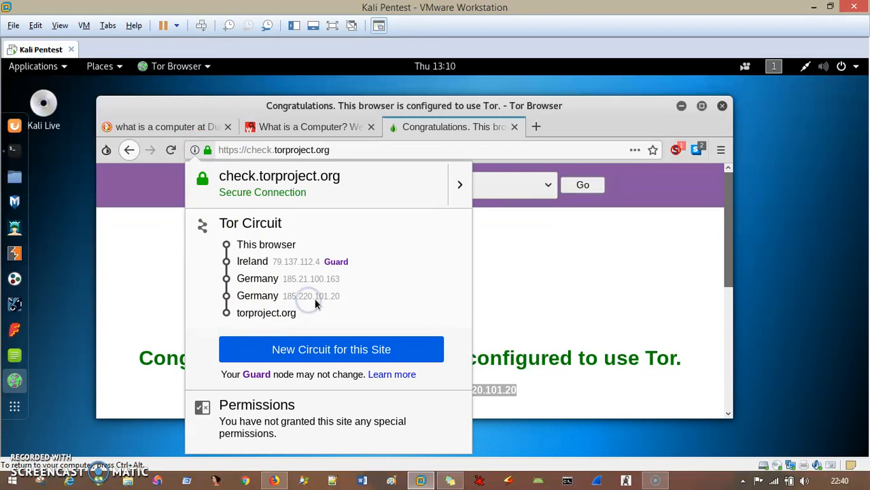
left_click(541, 394)
left_click_drag(542, 394, 456, 389)
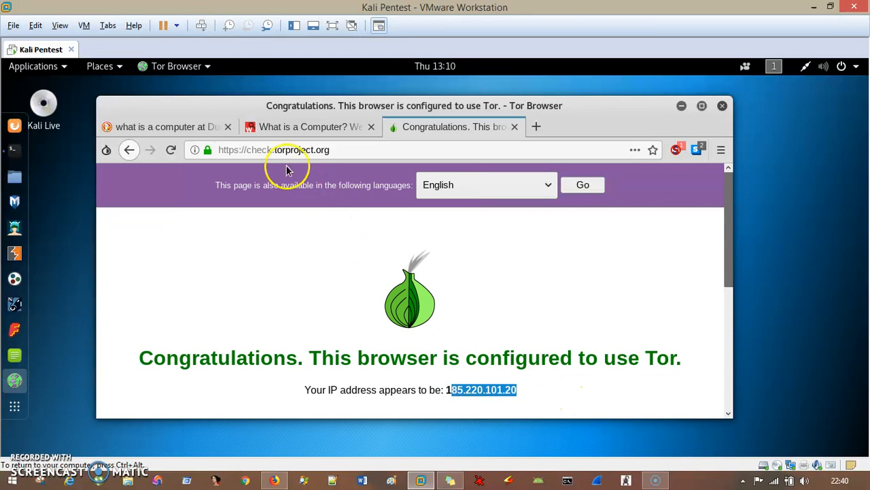
left_click(195, 150)
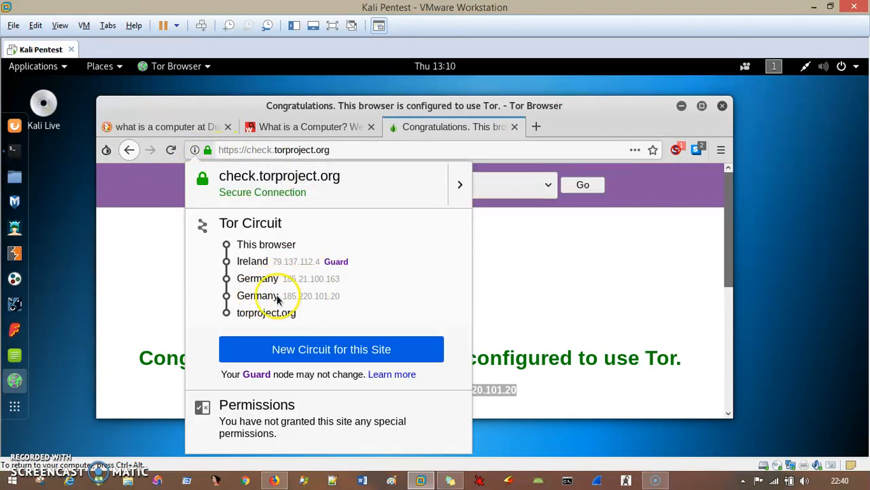
Step: Compare the exit node in the host Firefox diagram with the circuit nodes listed for check.torproject.org, leaving the site information closed
left_click(274, 480)
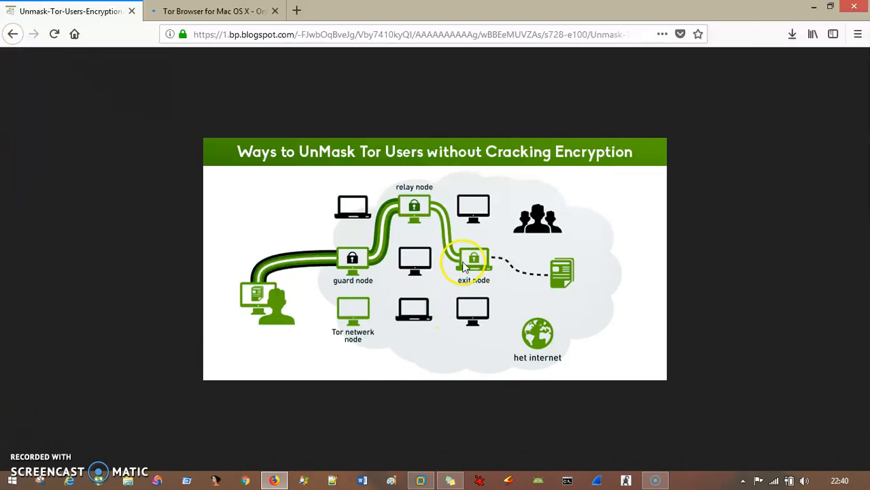
left_click(814, 6)
left_click(319, 303)
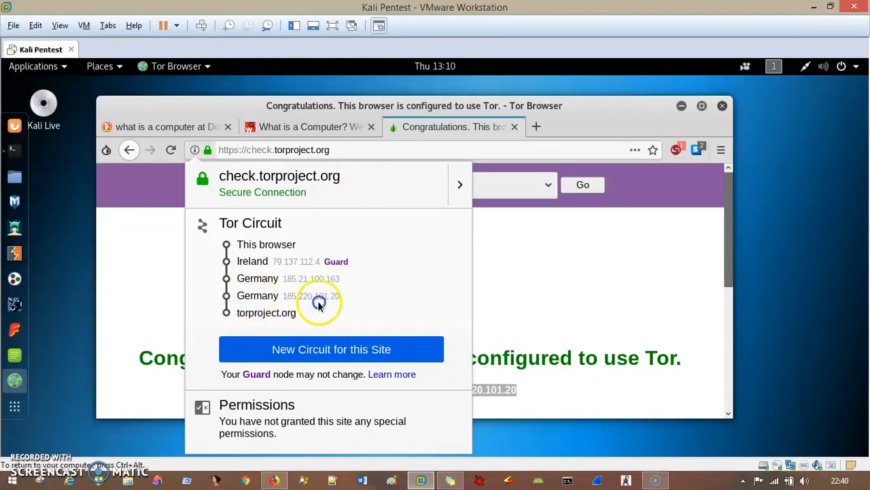
left_click(354, 308)
left_click(222, 295)
left_click(225, 279)
left_click(353, 304)
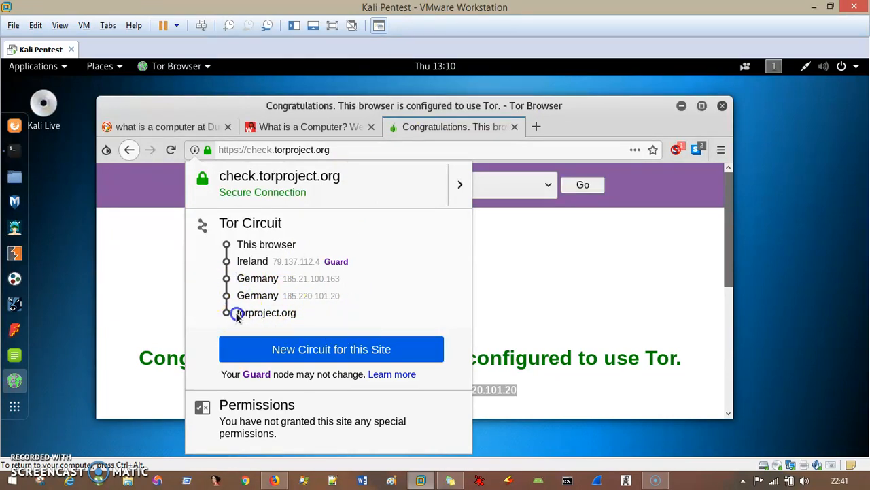
left_click(532, 279)
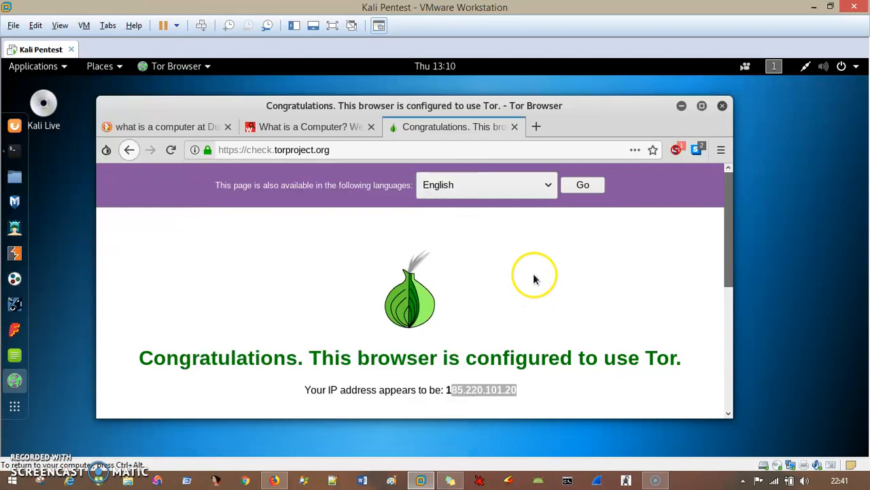
Step: Highlight the JavaScript status line at the foot of the check.torproject.org page and inspect the NoScript options for the site
scroll(475, 306, "down", 5)
left_click_drag(359, 384, 465, 403)
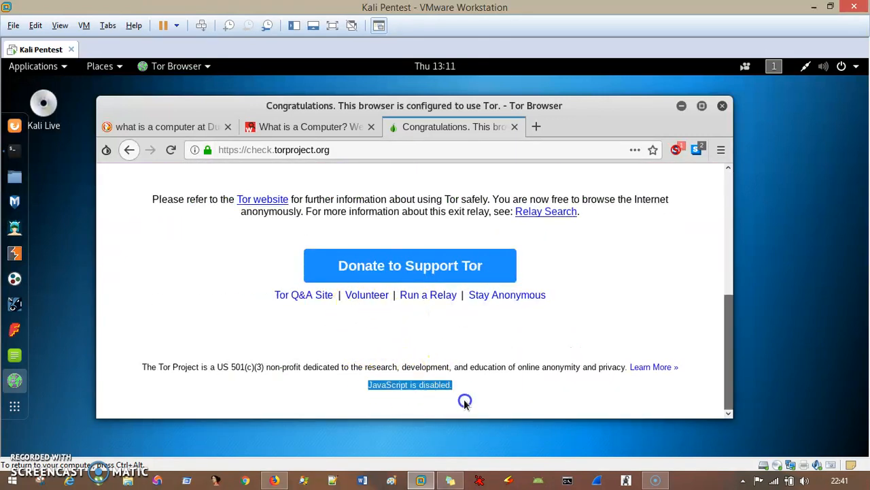
left_click(676, 152)
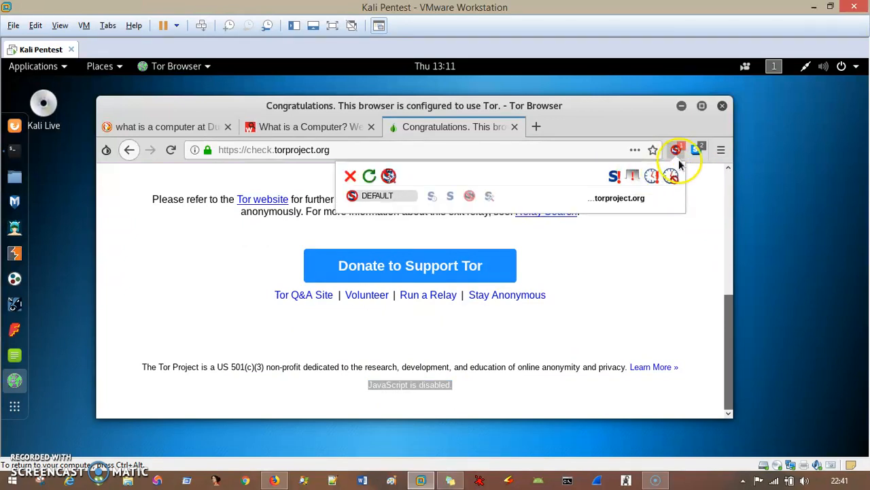
left_click(388, 386)
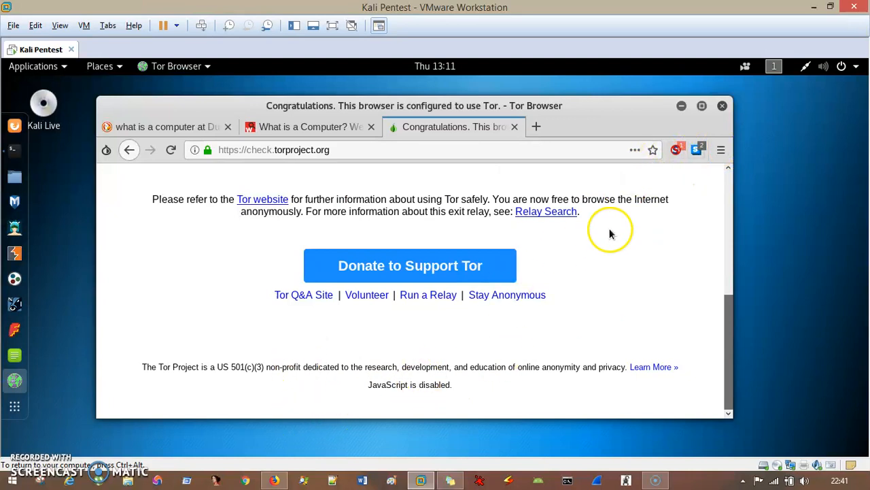
Step: Examine the JavaScript status line below the Tor Project non-profit notice, selecting its text for emphasis
left_click_drag(369, 385, 456, 389)
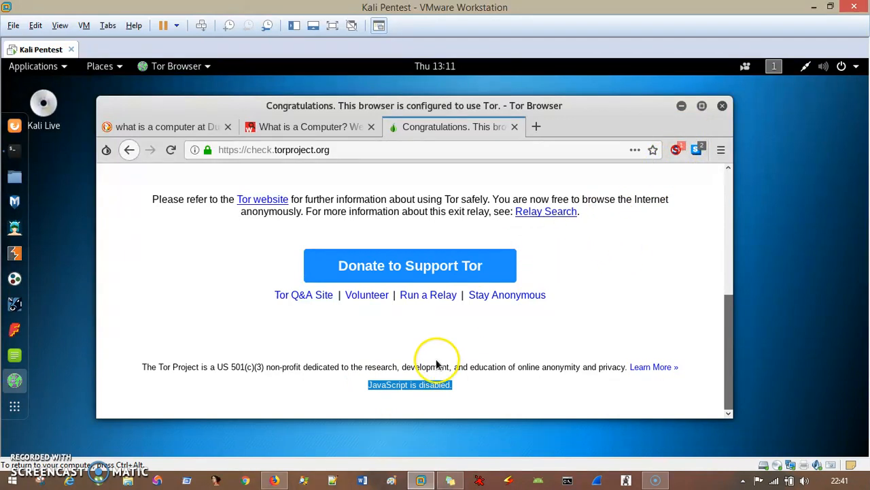
left_click(473, 369)
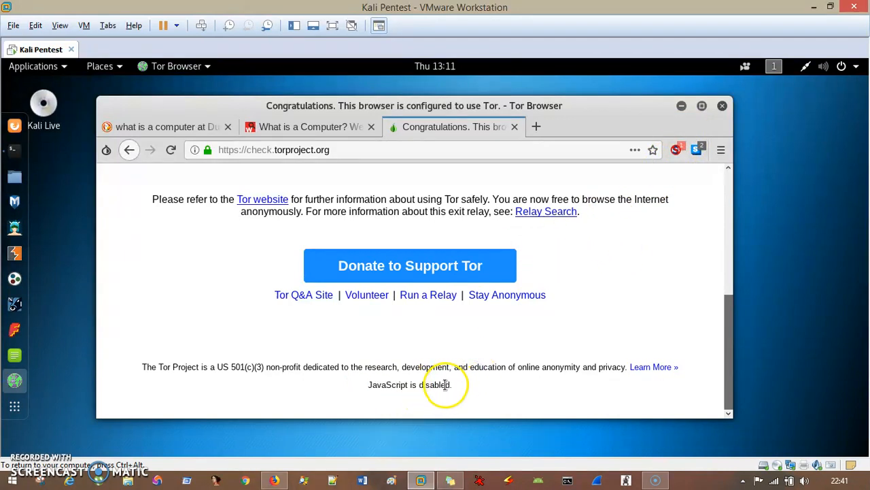
left_click(369, 385)
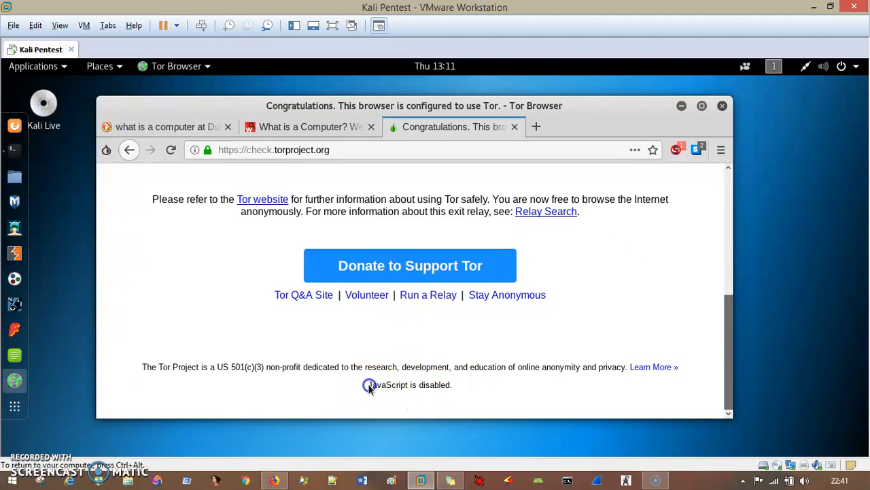
left_click_drag(370, 385, 459, 388)
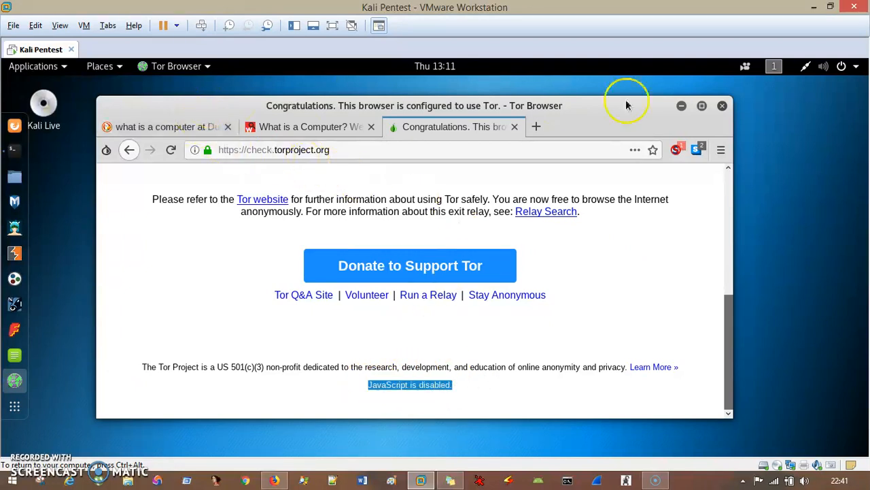
left_click(538, 332)
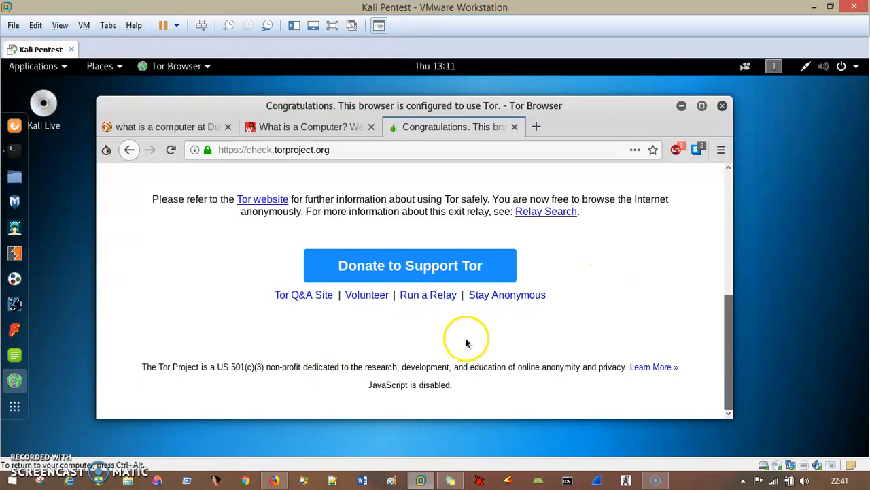
left_click_drag(420, 386, 460, 387)
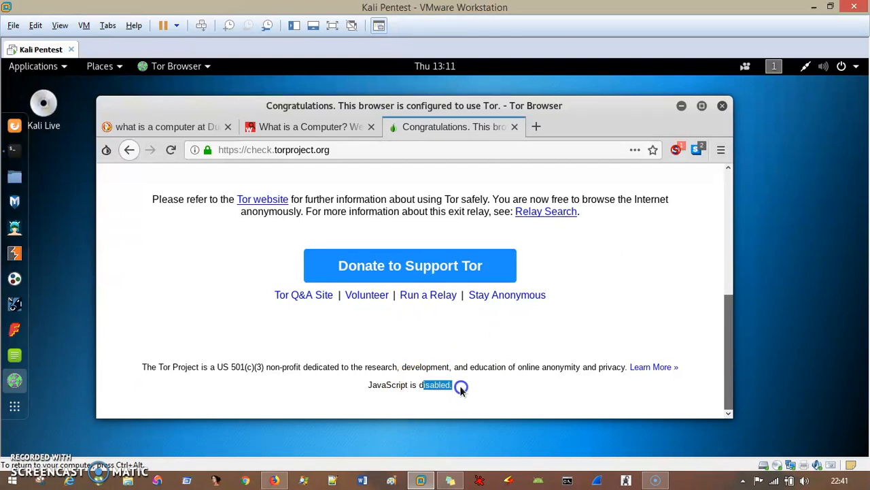
left_click_drag(368, 386, 464, 387)
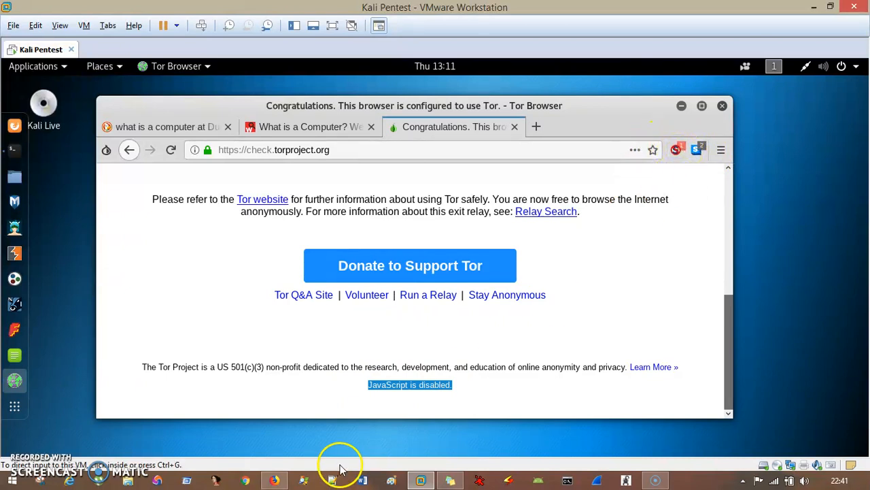
Step: Clear the highlight on the JavaScript status line and inspect the current Tor circuit nodes for check.torproject.org
left_click_drag(381, 400, 406, 387)
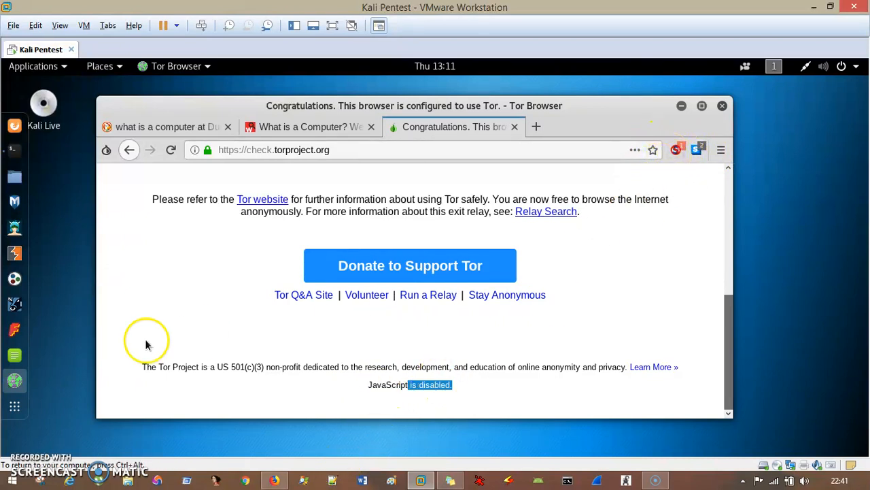
left_click(162, 270)
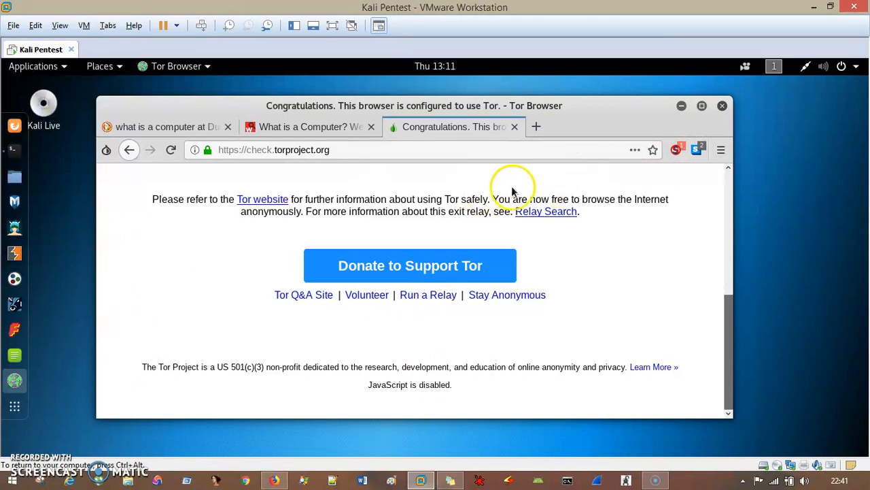
left_click(720, 150)
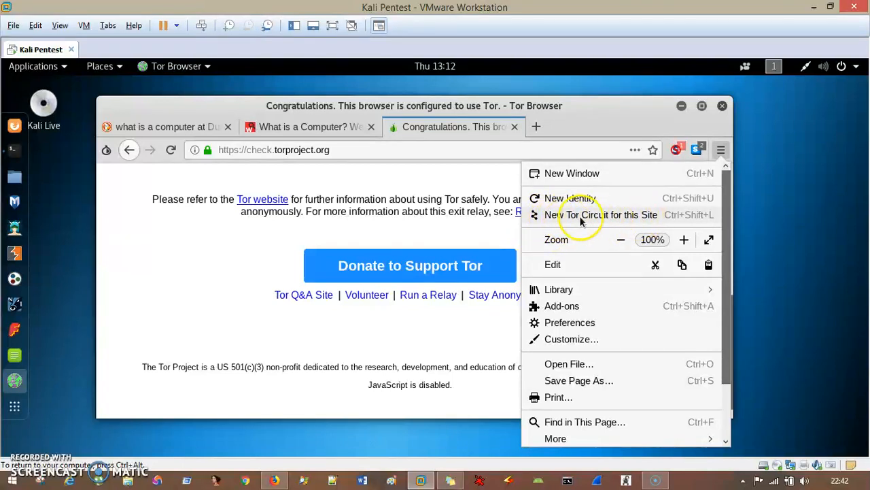
left_click(197, 150)
left_click(197, 150)
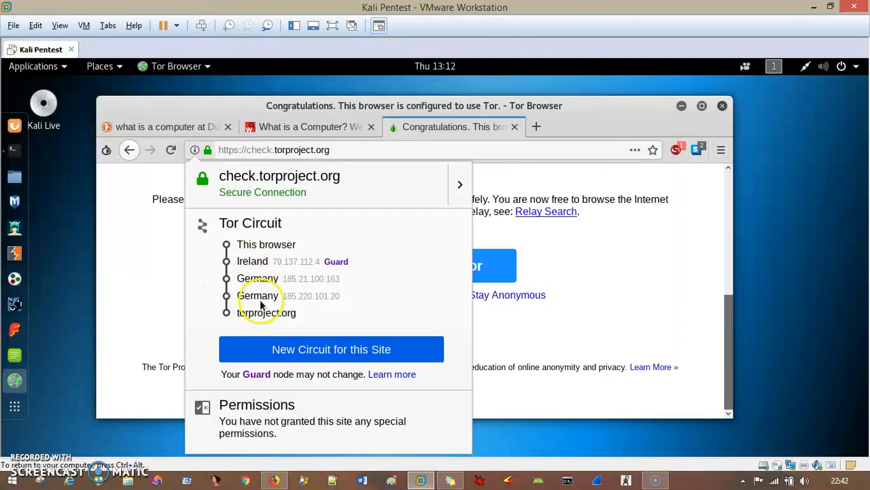
left_click(651, 272)
Step: Request a new Tor circuit for check.torproject.org and review the nodes it uses
left_click(720, 150)
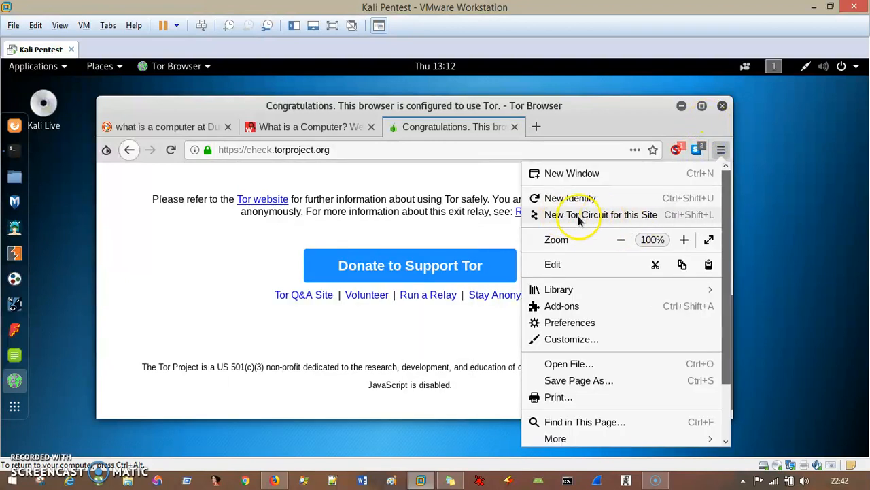
left_click(601, 215)
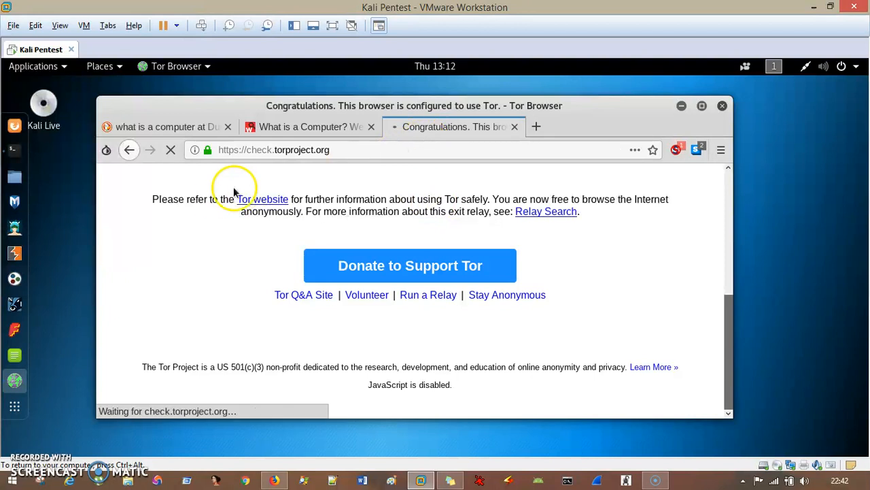
left_click(195, 155)
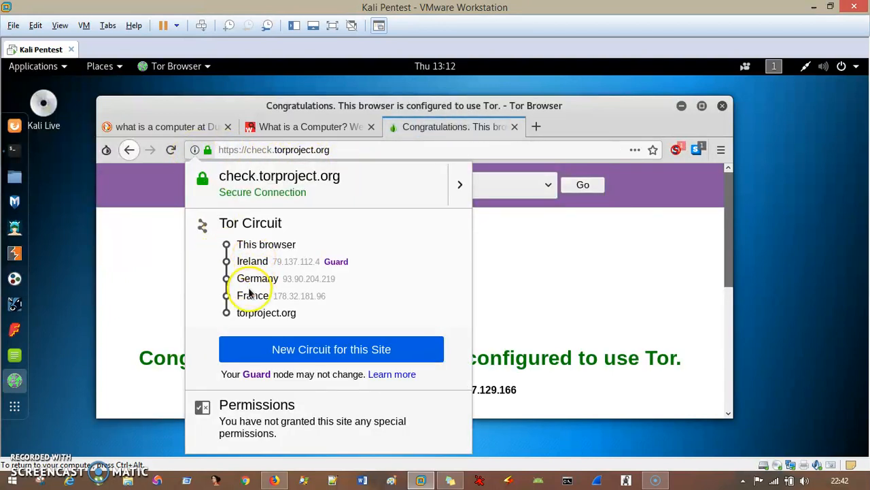
left_click(639, 281)
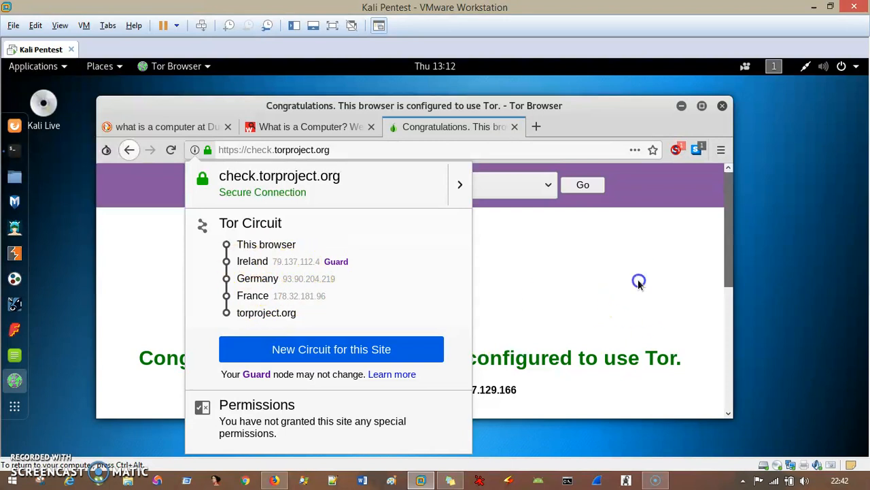
Step: Request a new identity, highlight the warning about closing all windows and tabs, and confirm the Tor Browser restart
left_click(722, 153)
left_click(579, 199)
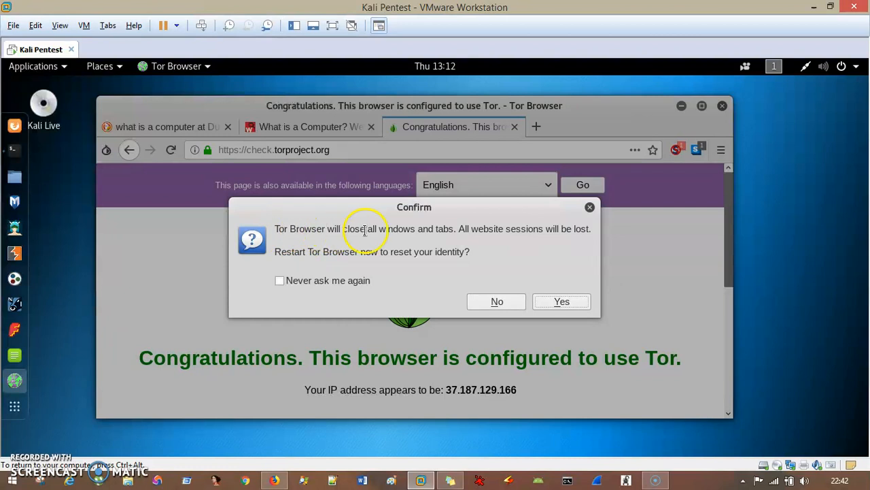
left_click_drag(345, 230, 425, 229)
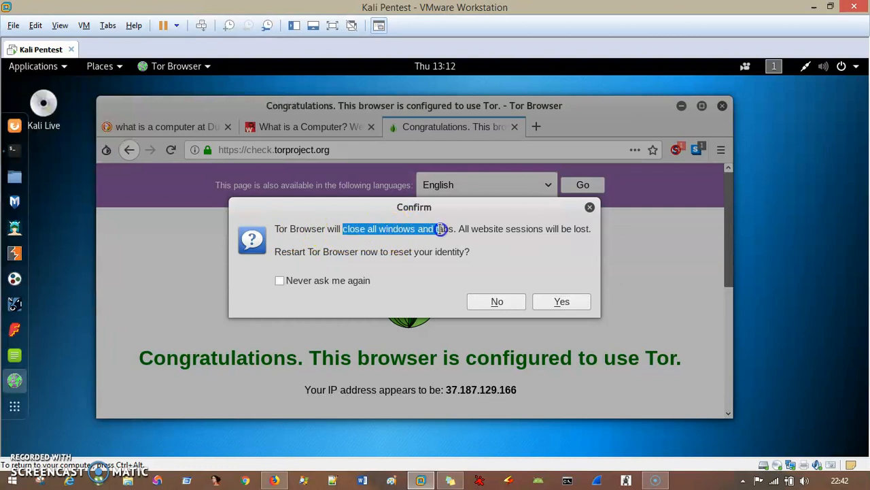
left_click_drag(286, 251, 378, 252)
key("Return")
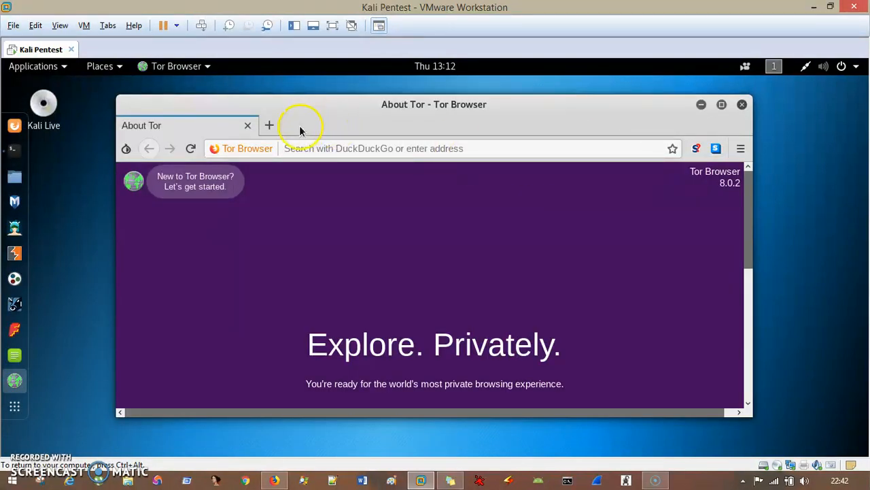
Step: Search DuckDuckGo for "check tor" and inspect the Tor circuit used for duckduckgo.com
left_click(317, 150)
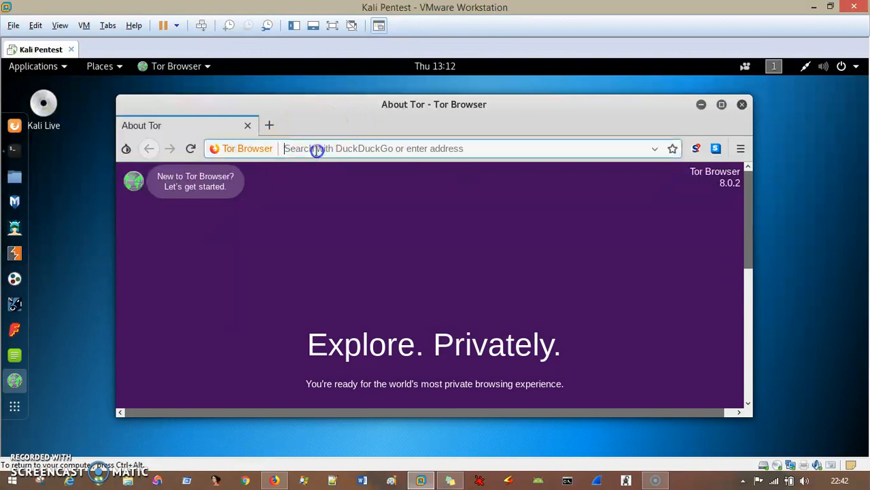
type("check tor")
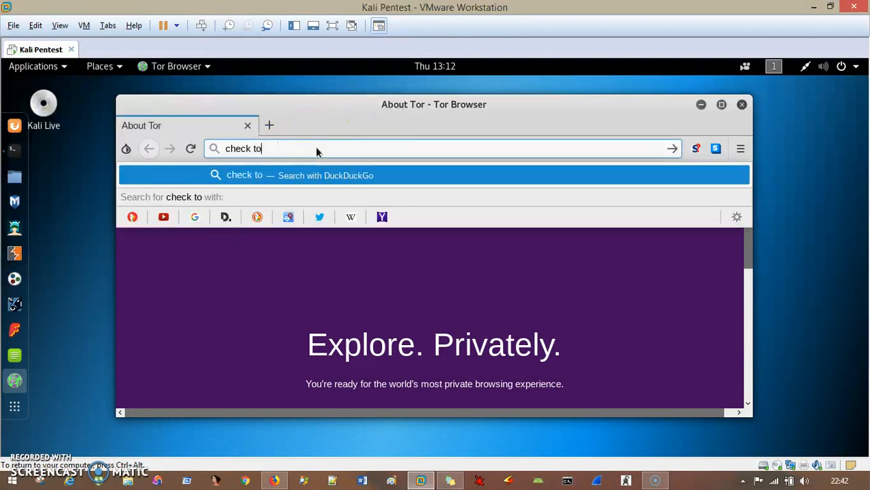
key("Return")
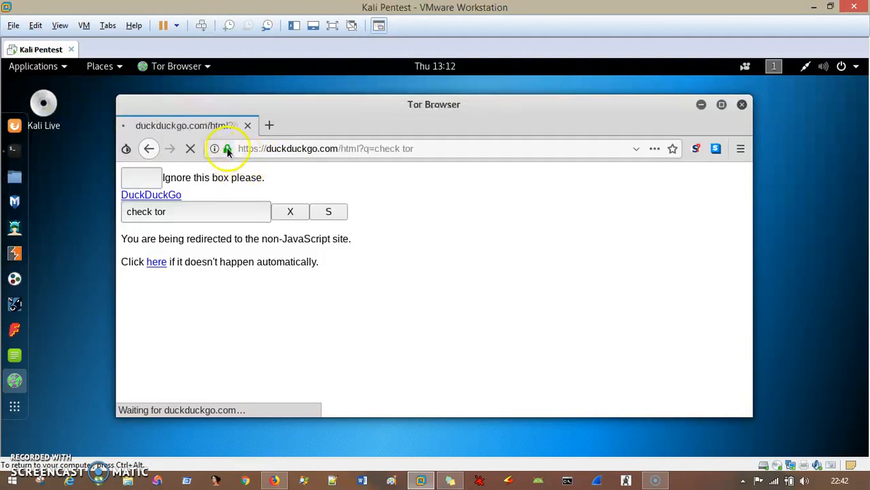
left_click(214, 149)
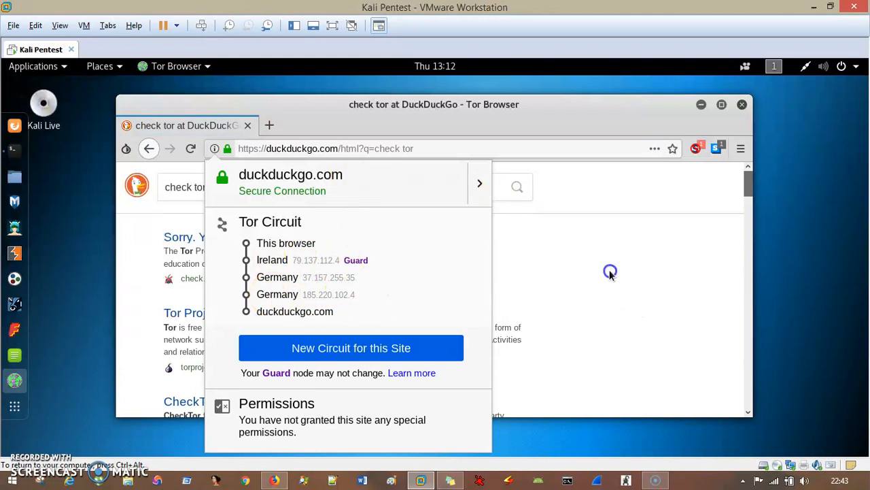
left_click(610, 270)
mouse_move(484, 104)
left_mouse_down()
mouse_move(502, 108)
mouse_move(488, 97)
left_mouse_up()
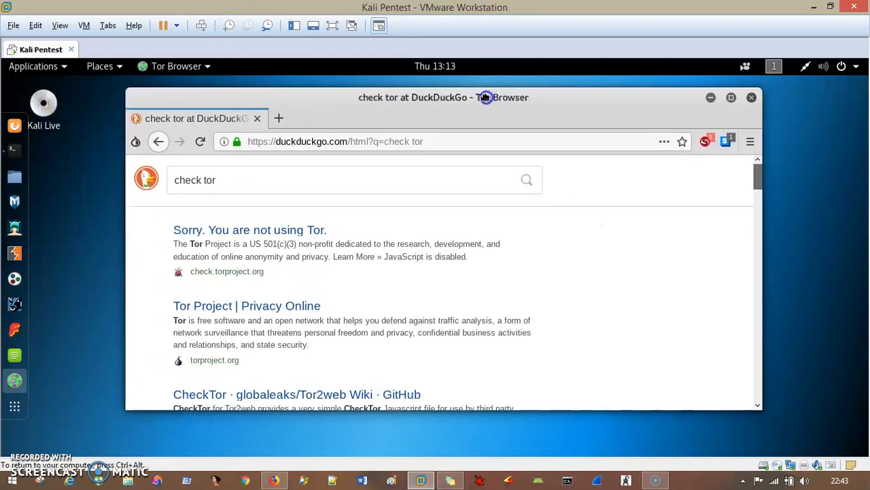
Step: Review the Tor Browser security levels and accept the settings with Safest selected
left_click(136, 141)
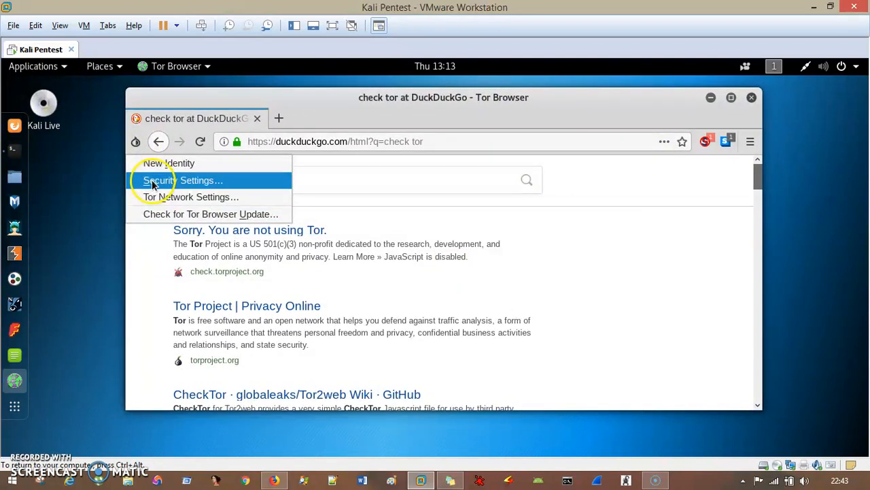
left_click(207, 180)
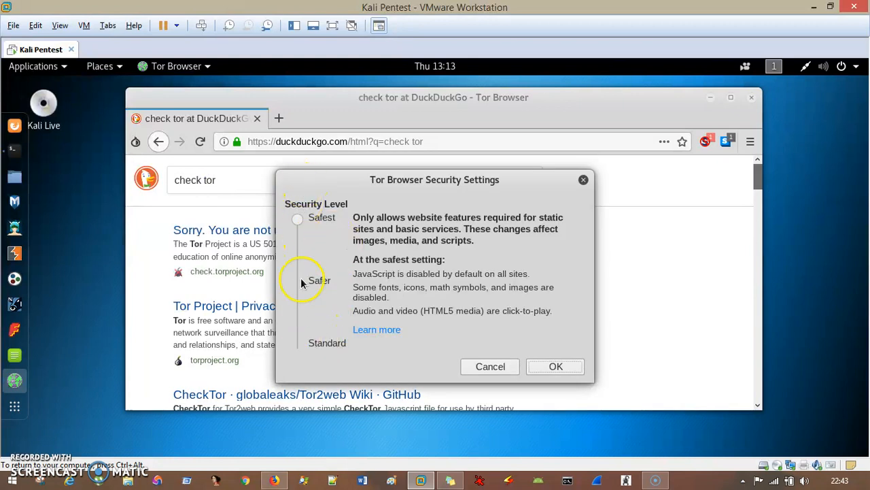
left_click(298, 218)
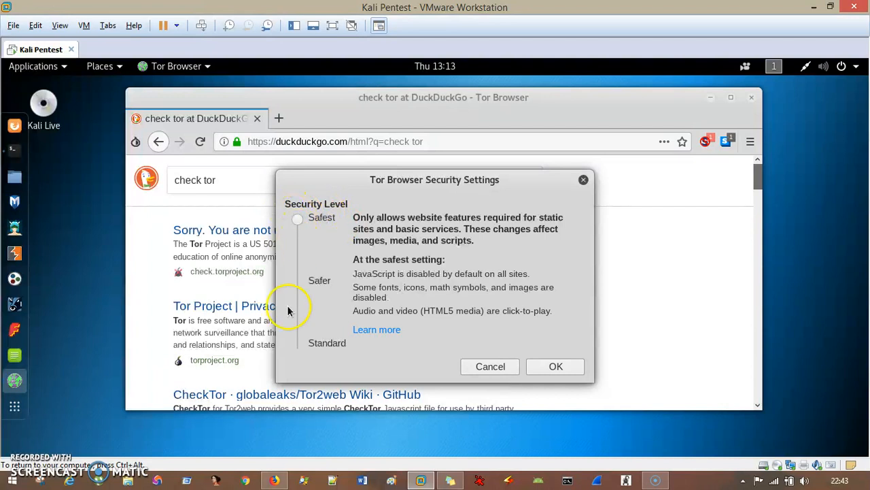
left_click(564, 371)
Step: Open the Tor network settings and examine the bridge options for censored countries, leaving the censorship option disabled
left_click(136, 141)
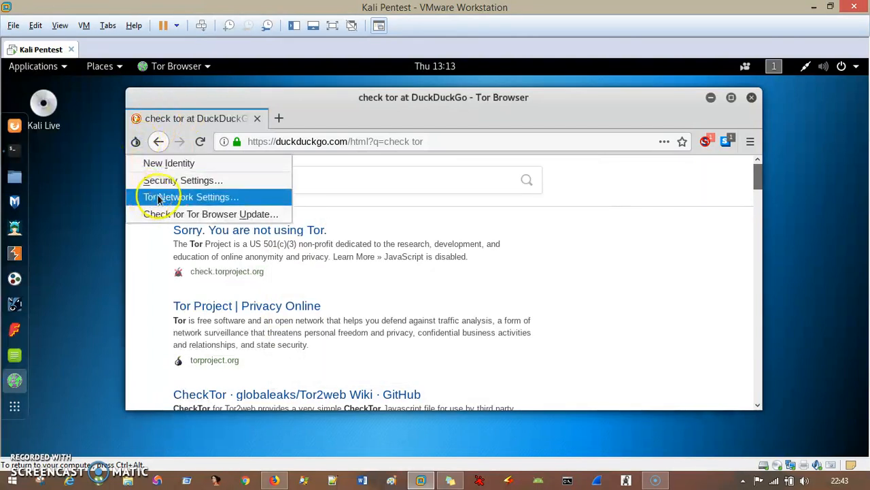
left_click(148, 196)
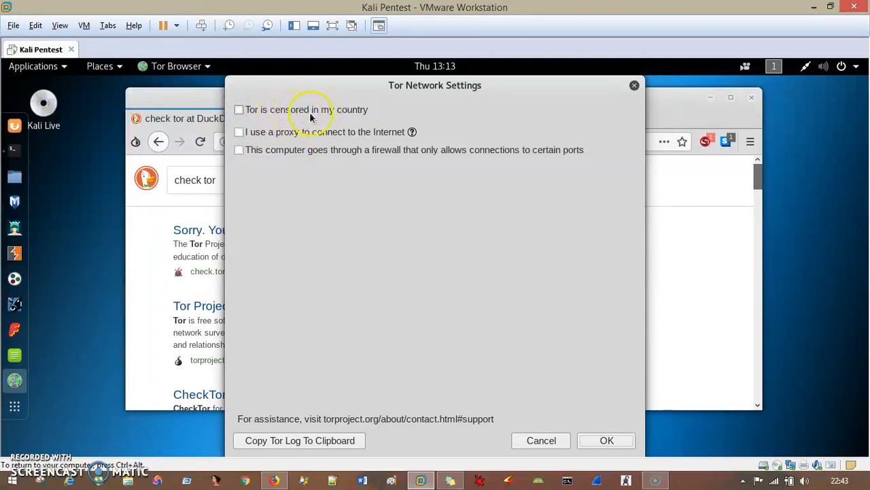
left_click(242, 111)
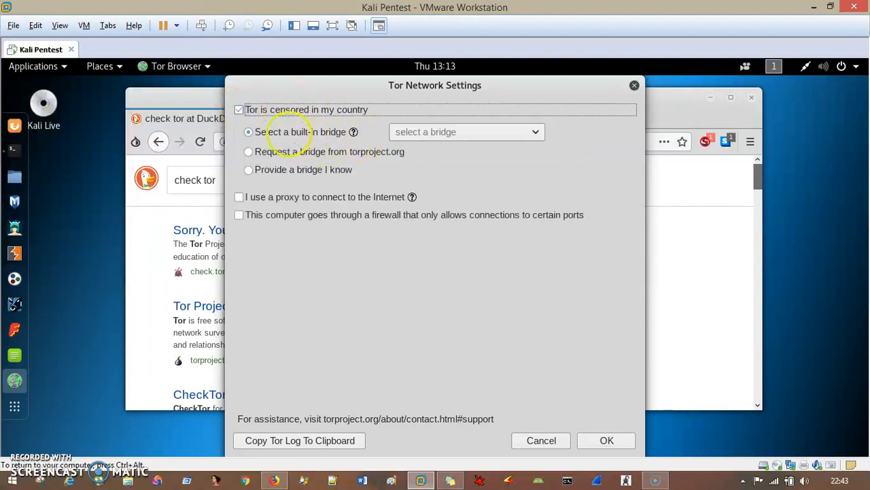
left_click(410, 134)
left_click(410, 135)
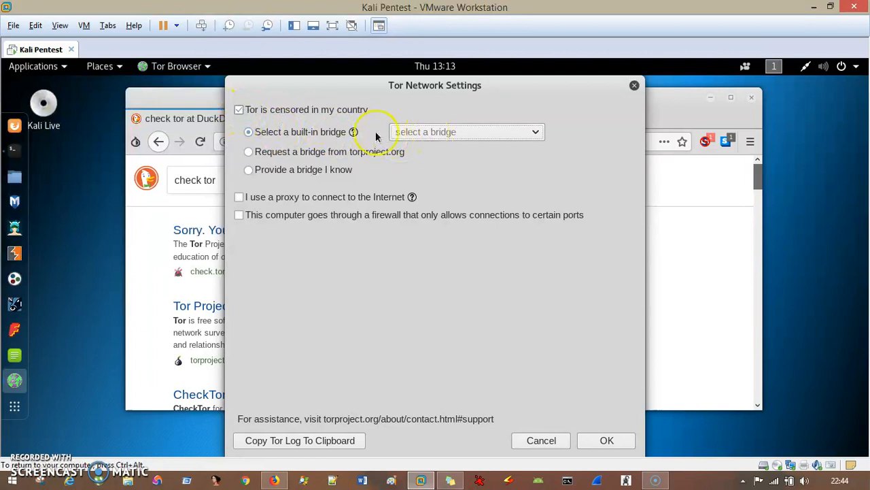
left_click(247, 114)
Step: Examine the proxy connection fields and available proxy types in the Tor network settings, leaving the proxy option disabled
left_click(272, 133)
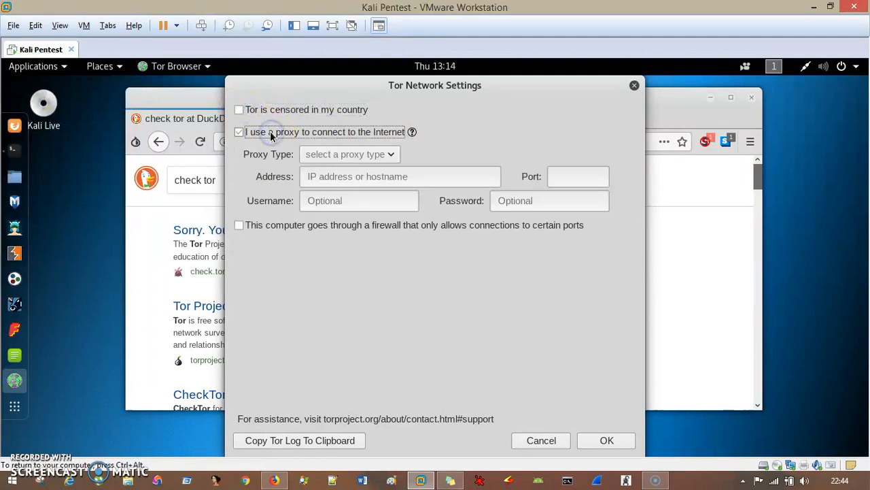
left_click(320, 154)
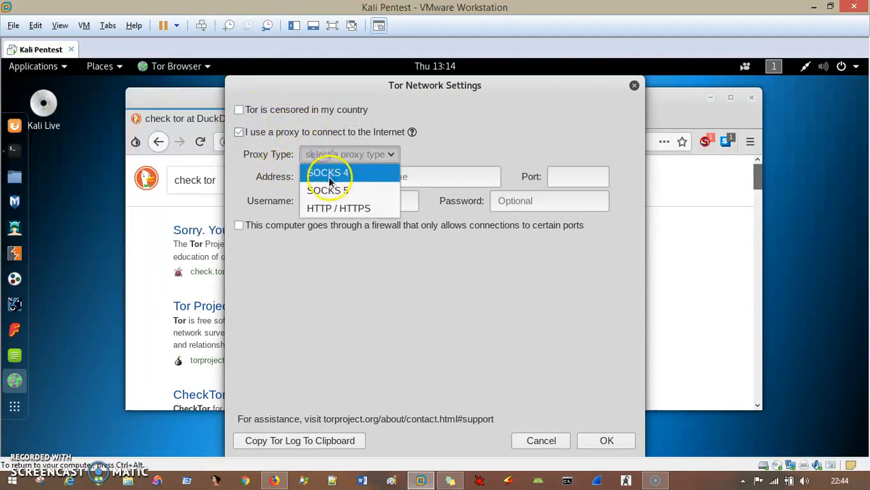
left_click(238, 132)
left_click(238, 132)
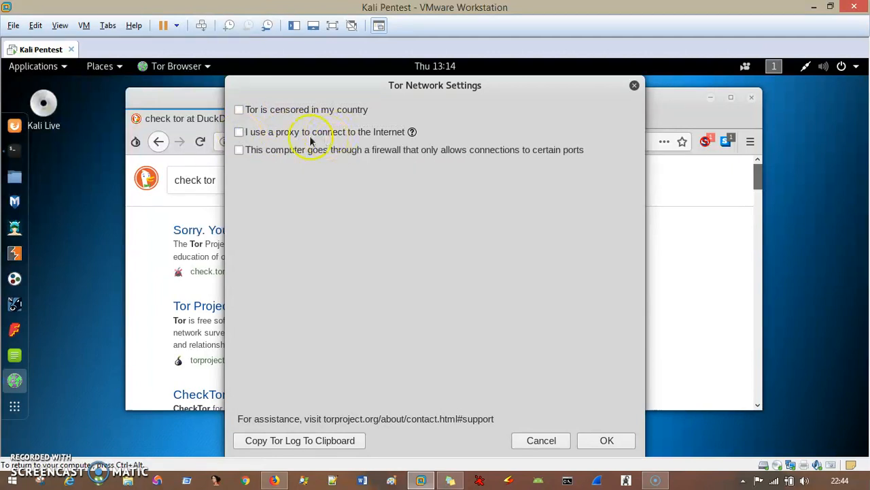
Step: Examine the allowed ports under the firewall option, leave that option disabled, and accept the Tor network settings
left_click(312, 150)
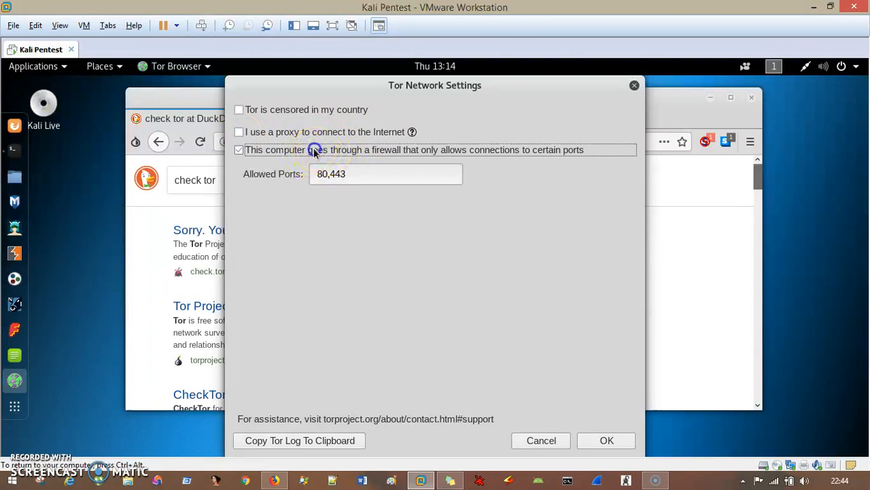
left_click(316, 150)
left_click(360, 149)
left_click_drag(356, 173, 323, 174)
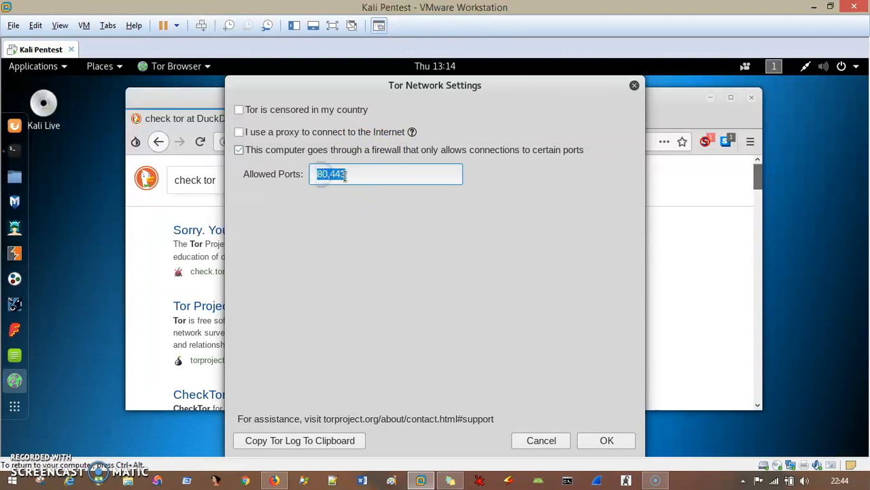
left_click(322, 174)
double_click(340, 173)
left_click(320, 153)
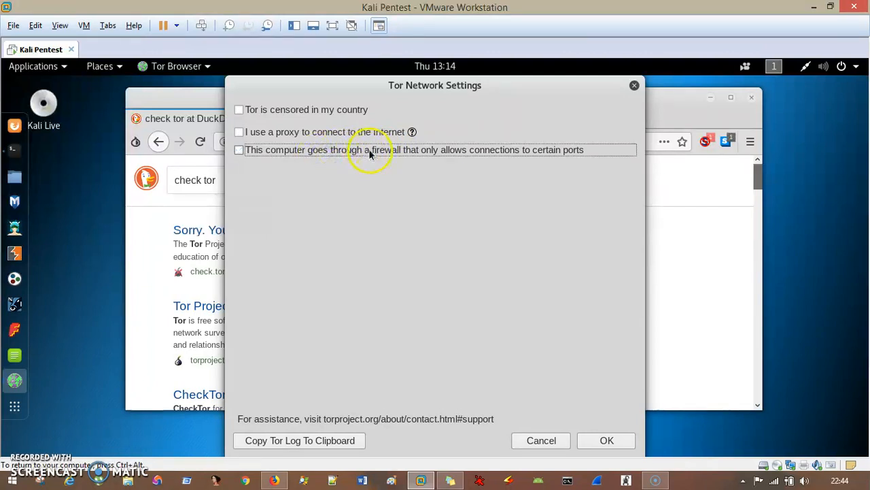
left_click(602, 440)
left_click_drag(564, 111, 544, 111)
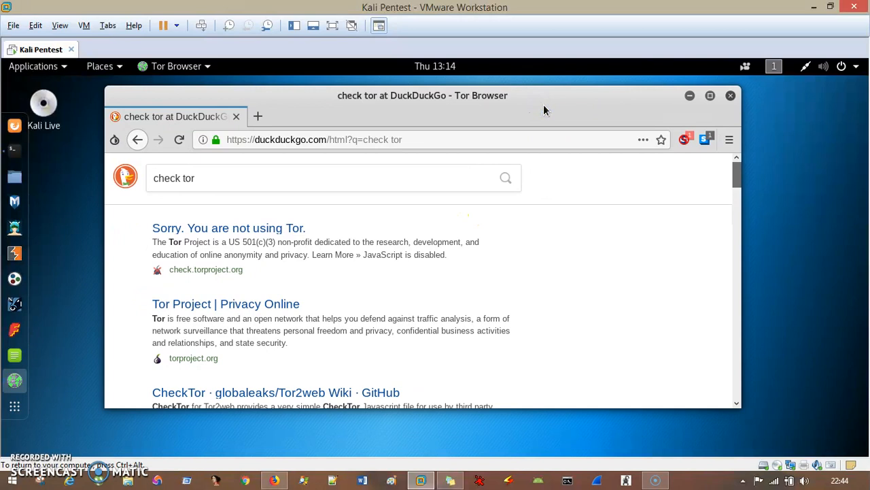